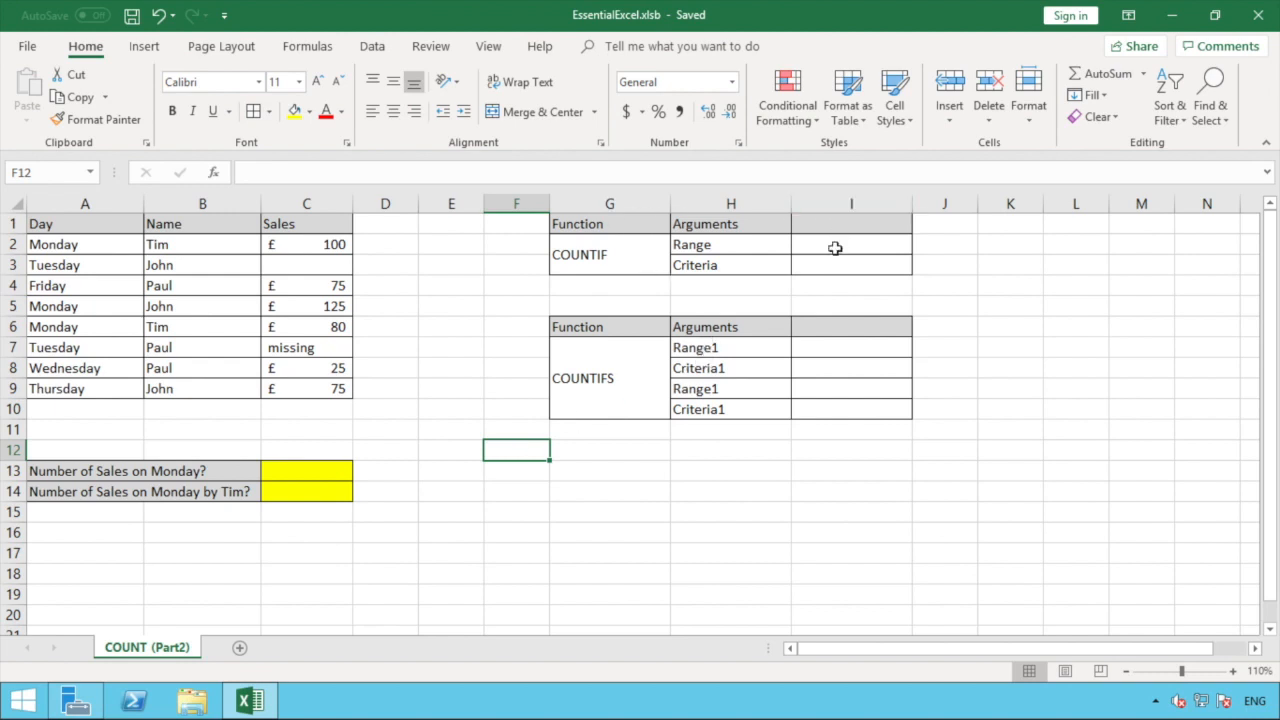
# Enter A2:A9 as the Range argument of COUNTIF in cell I2.
pyautogui.click(835, 248)
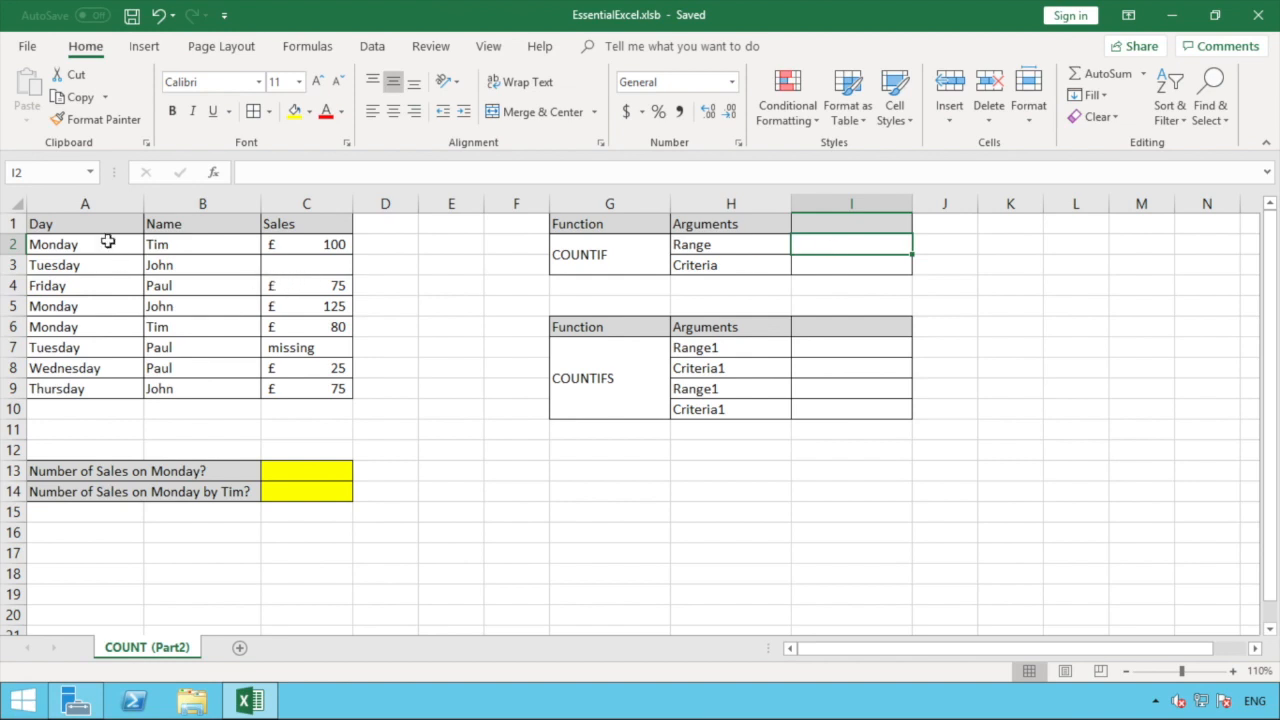
pyautogui.moveTo(110, 244); pyautogui.dragTo(89, 386)
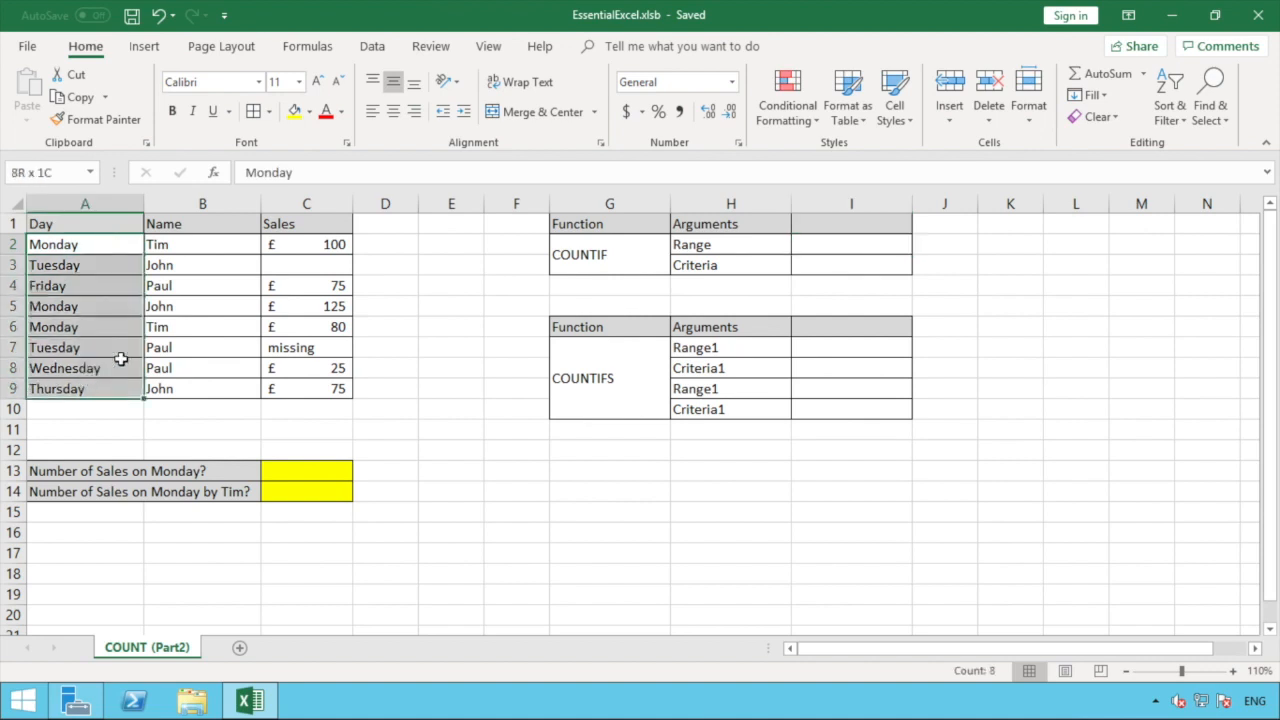
pyautogui.click(870, 244)
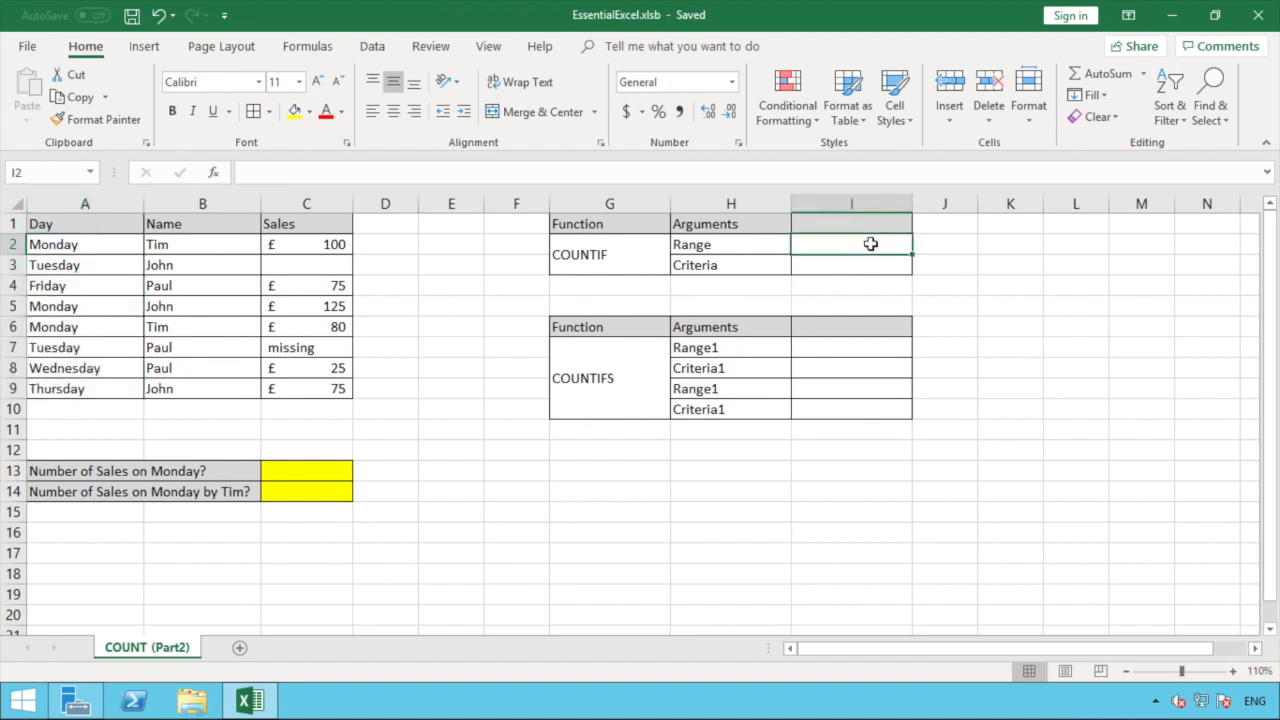
pyautogui.write('A')
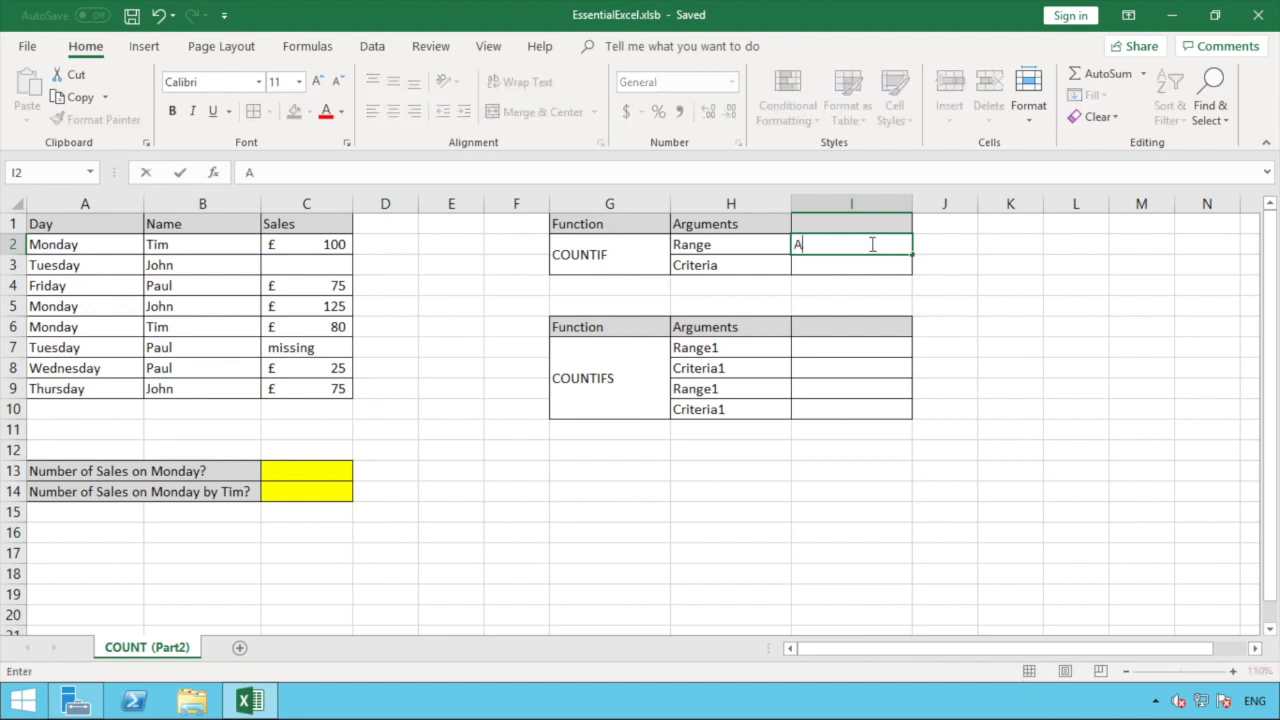
pyautogui.write('2: A9')
pyautogui.click(934, 271)
# Centre the contents of column I horizontally.
pyautogui.click(848, 248)
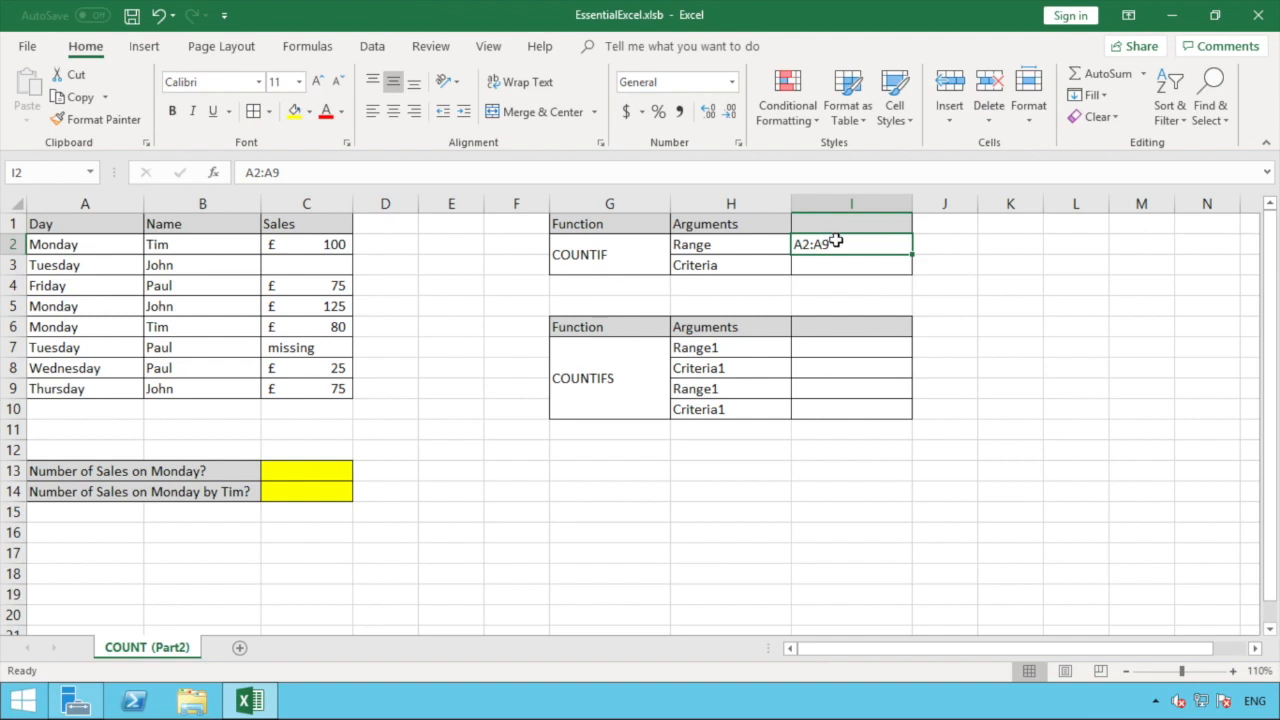
pyautogui.click(838, 204)
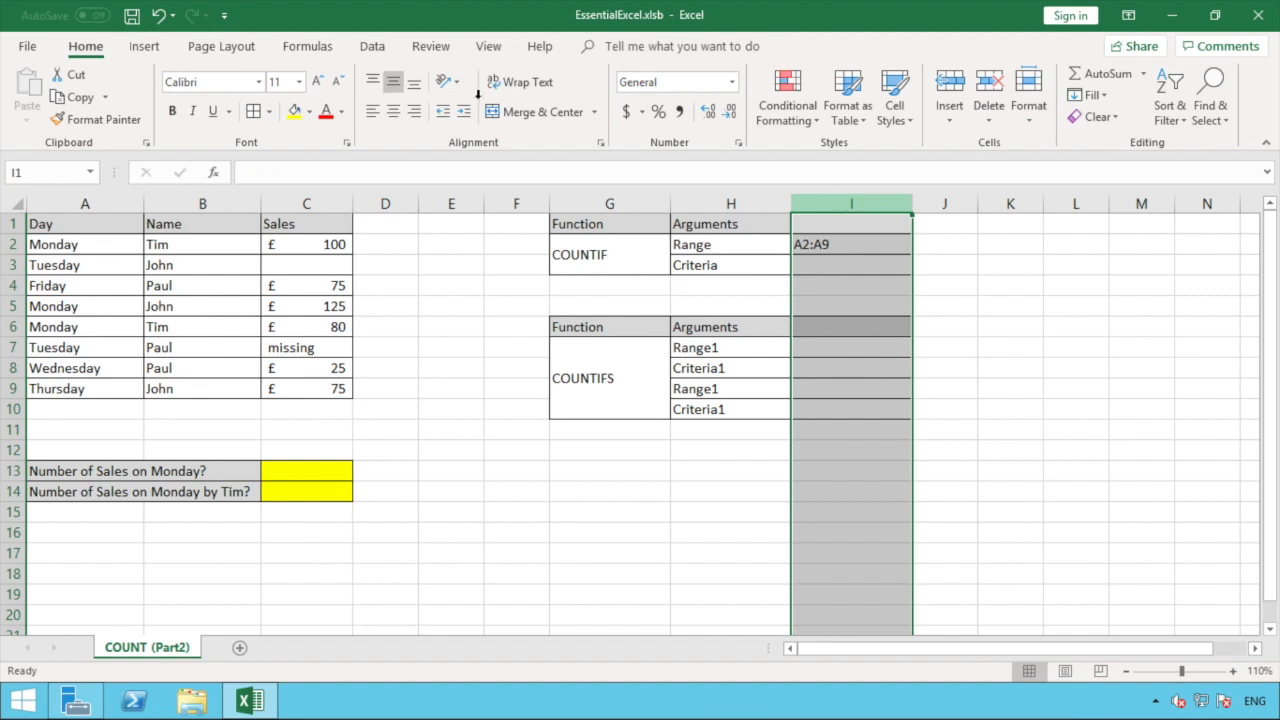
pyautogui.click(395, 116)
pyautogui.click(920, 351)
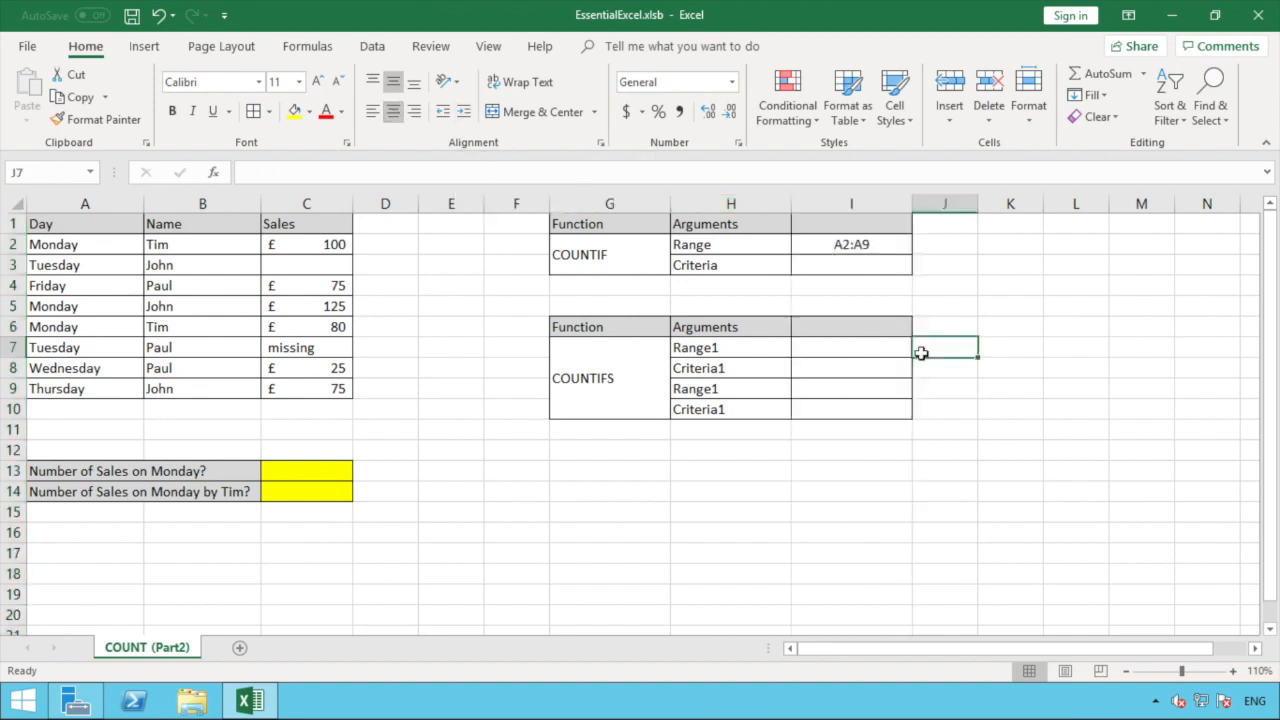
# Enter "Monday", including the quotation marks, as the Criteria argument of COUNTIF in cell I3.
pyautogui.click(857, 264)
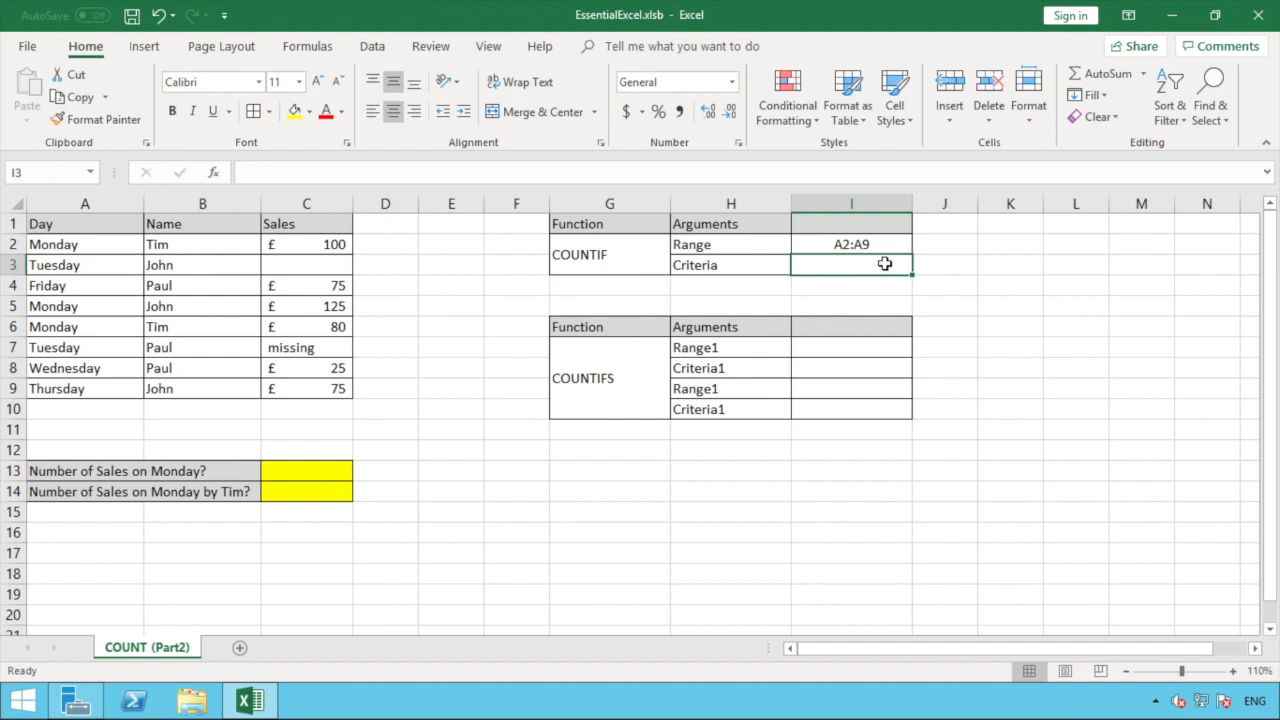
pyautogui.write('"')
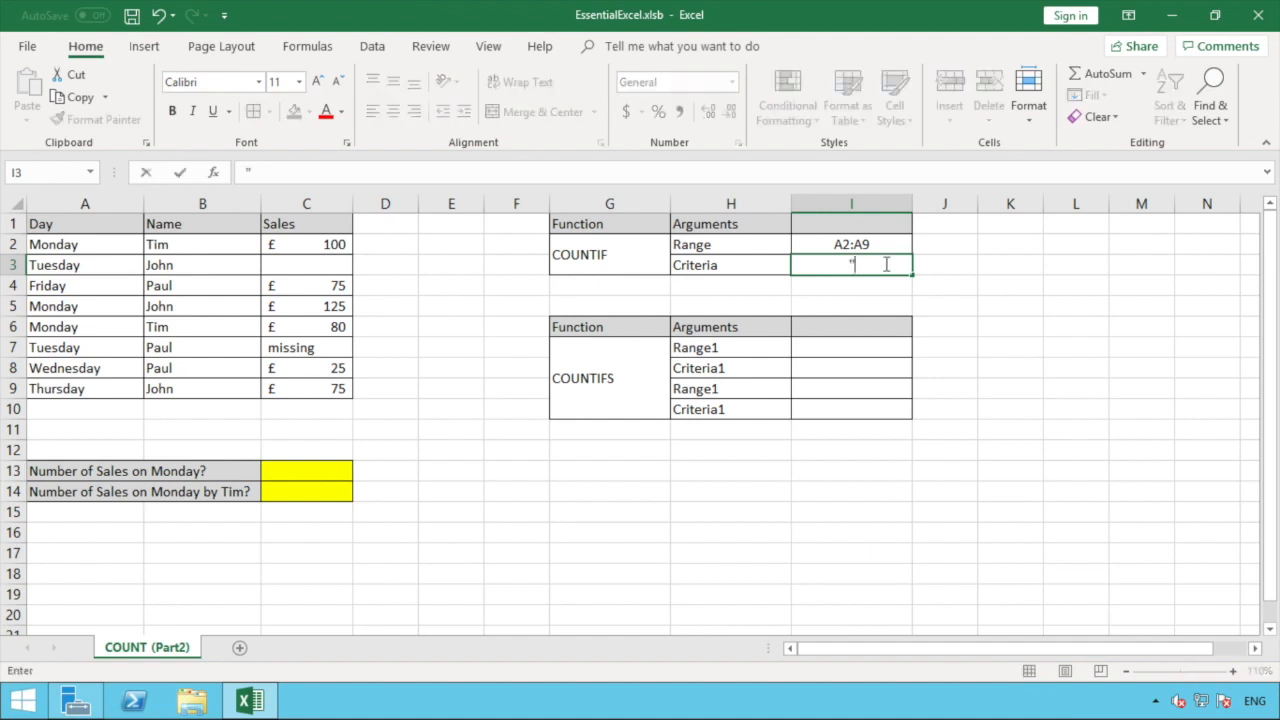
pyautogui.write('Monday"')
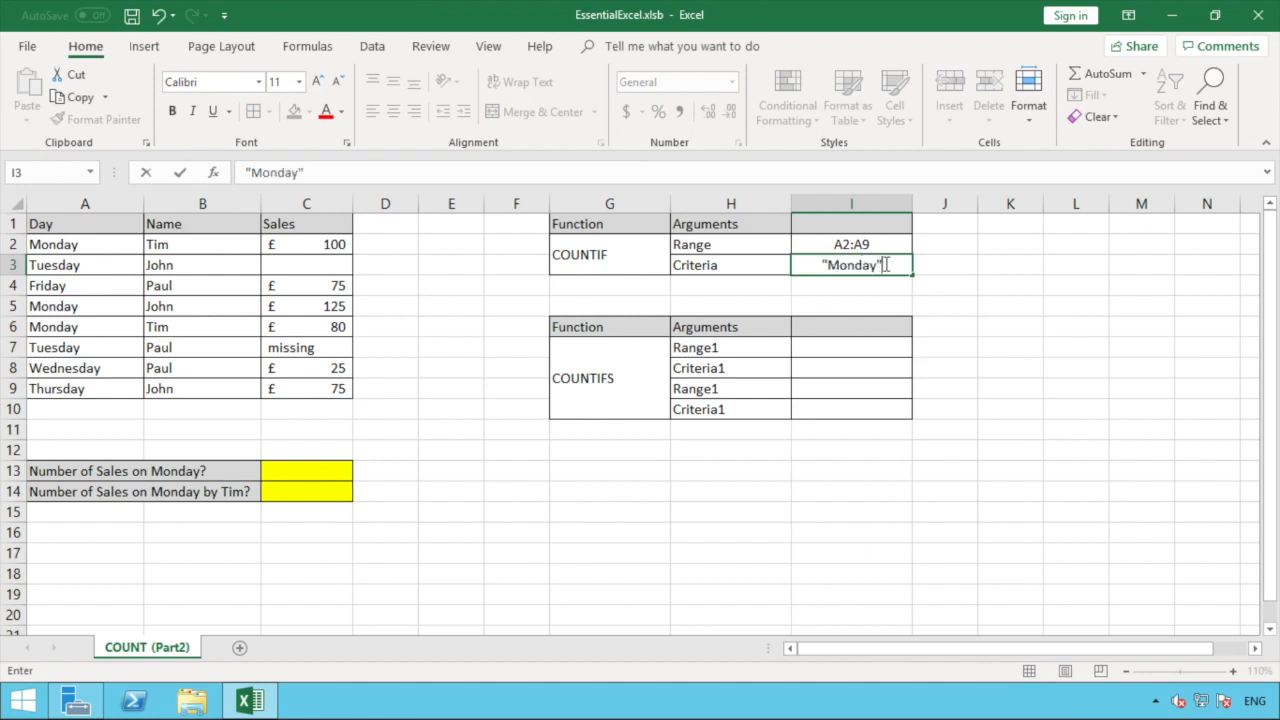
pyautogui.press('Return')
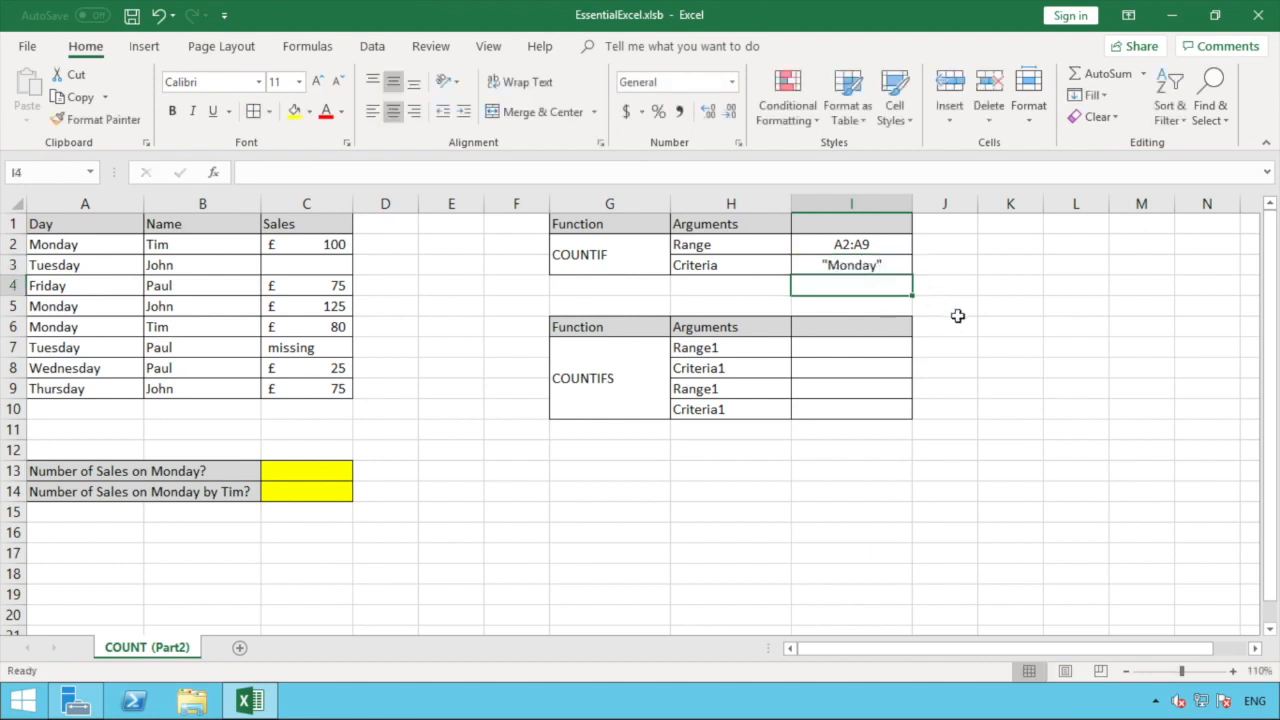
pyautogui.click(905, 266)
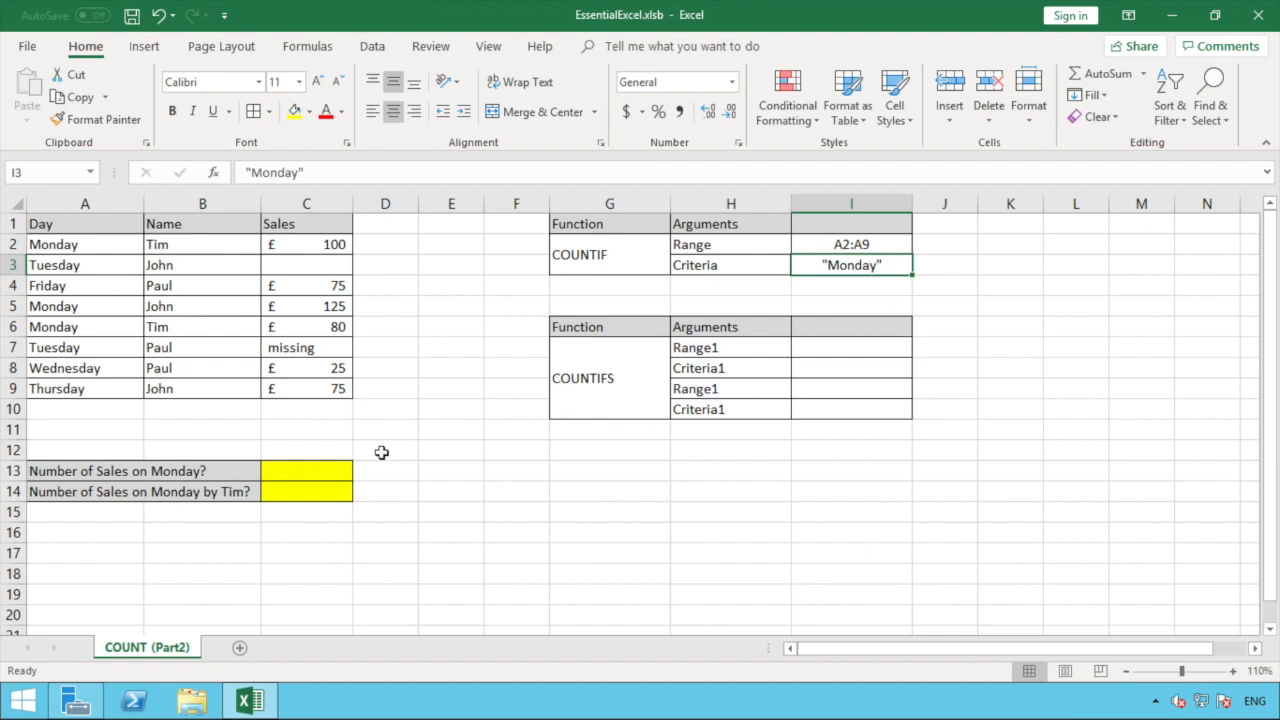
# Count the sales on Monday in cell C13 with the formula =COUNTIF(A2:A9,"Monday").
pyautogui.click(326, 468)
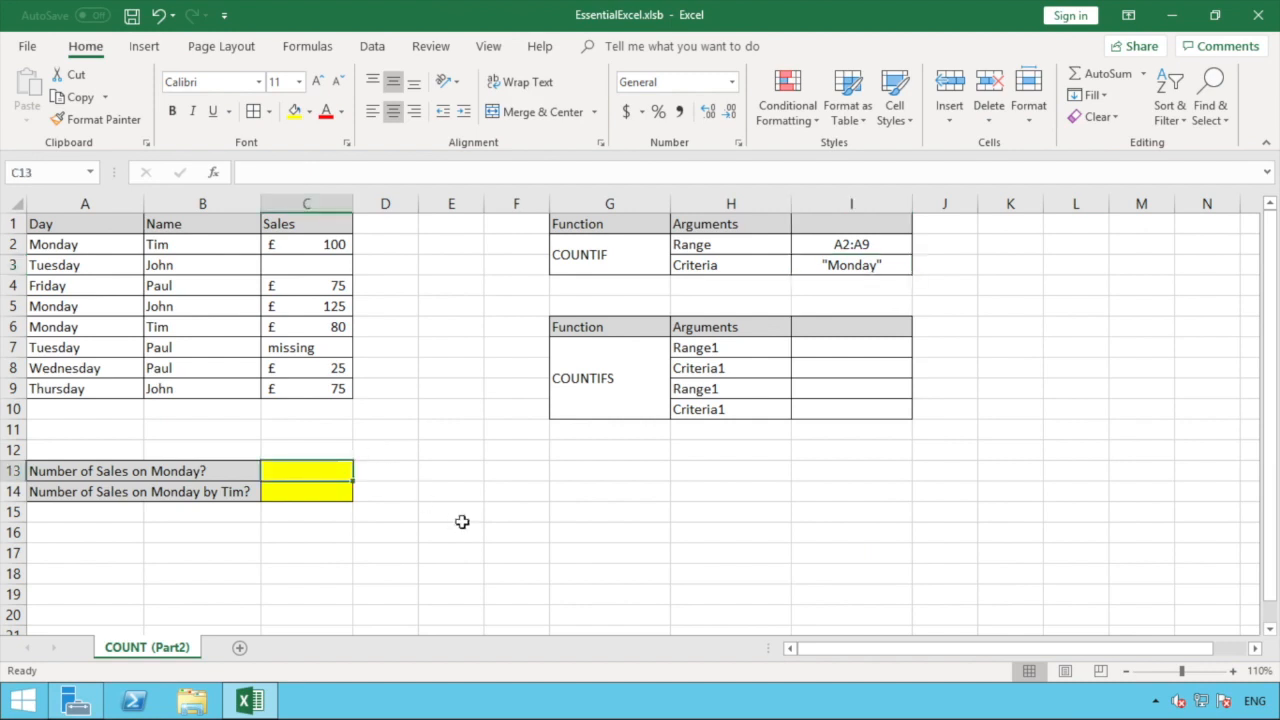
pyautogui.write('=')
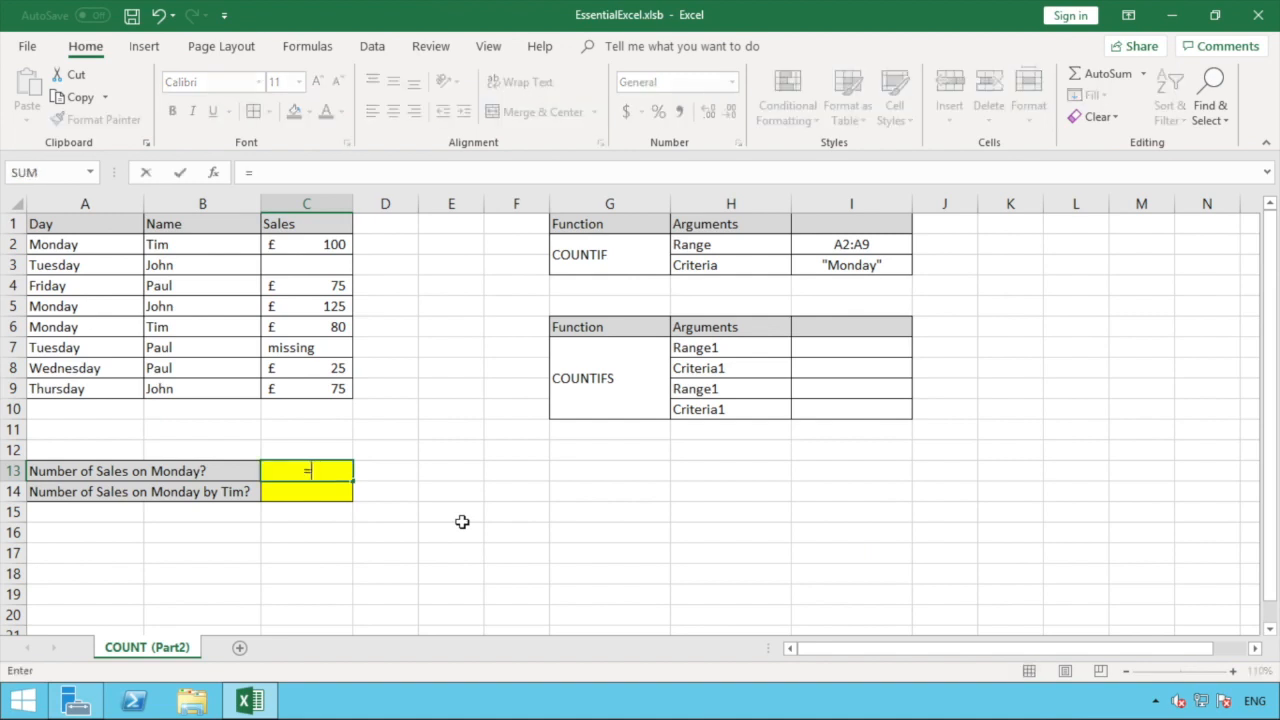
pyautogui.write('COUN')
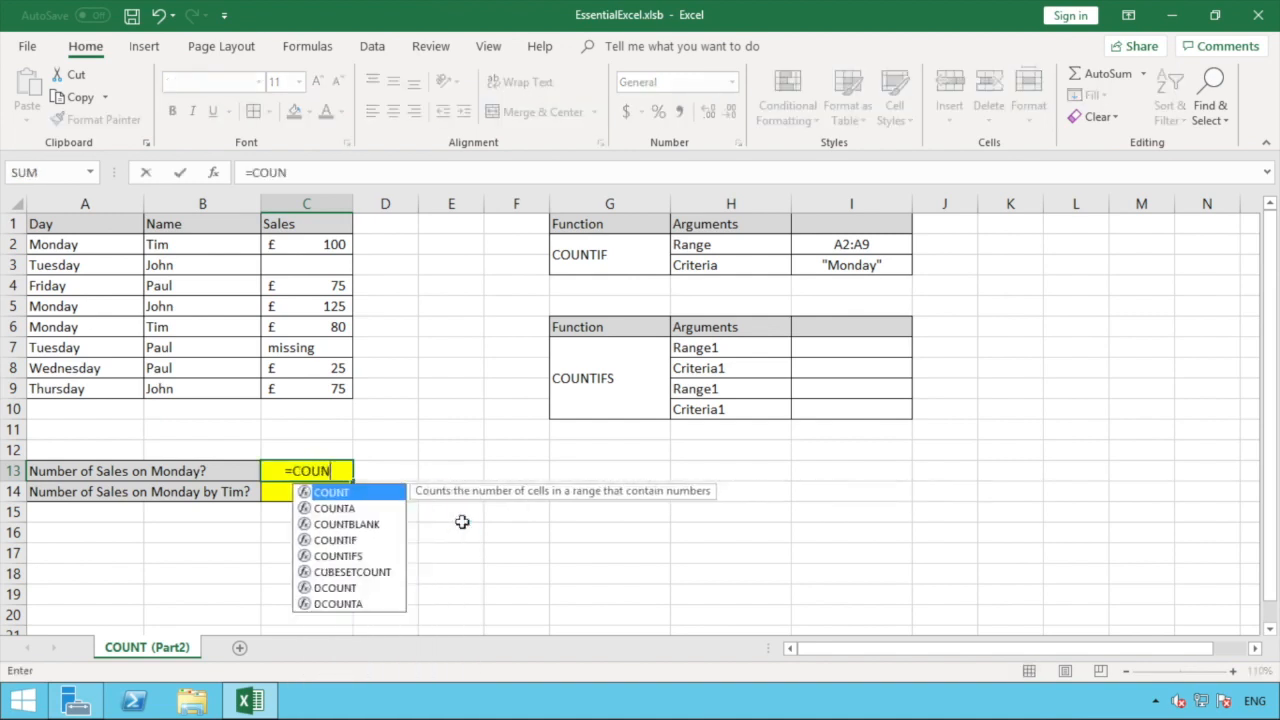
pyautogui.write('TIF')
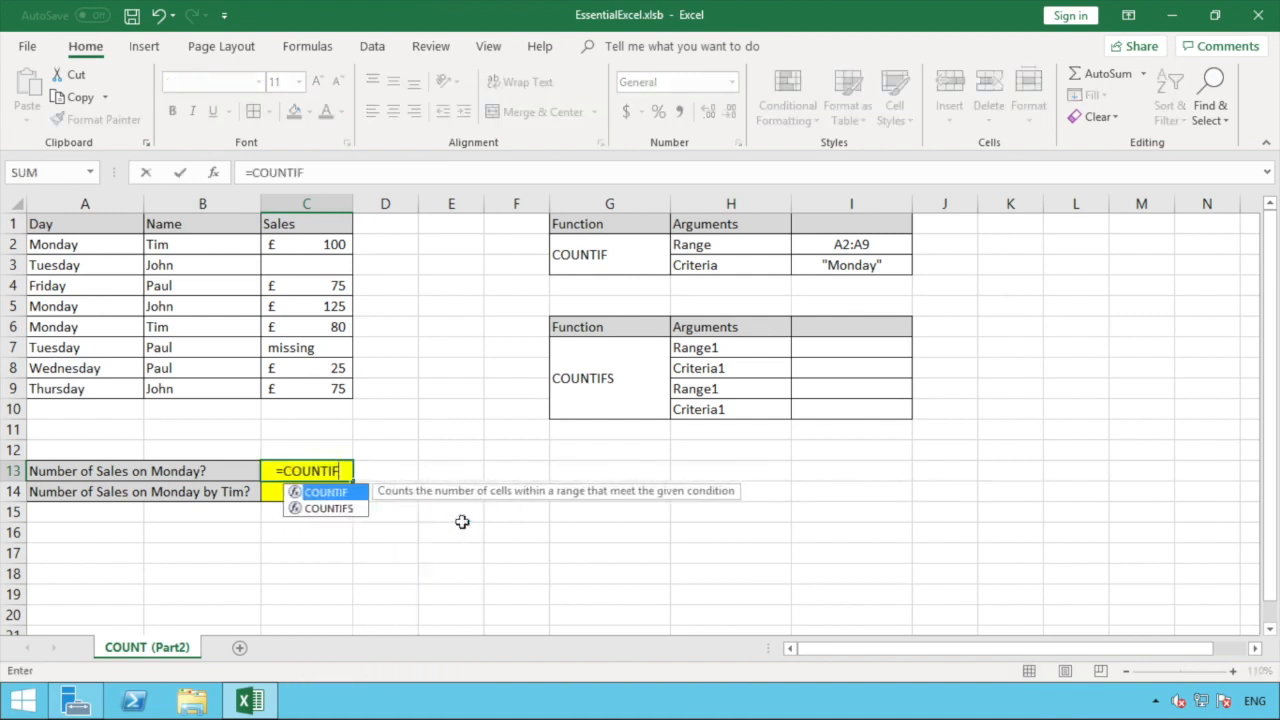
pyautogui.write('(')
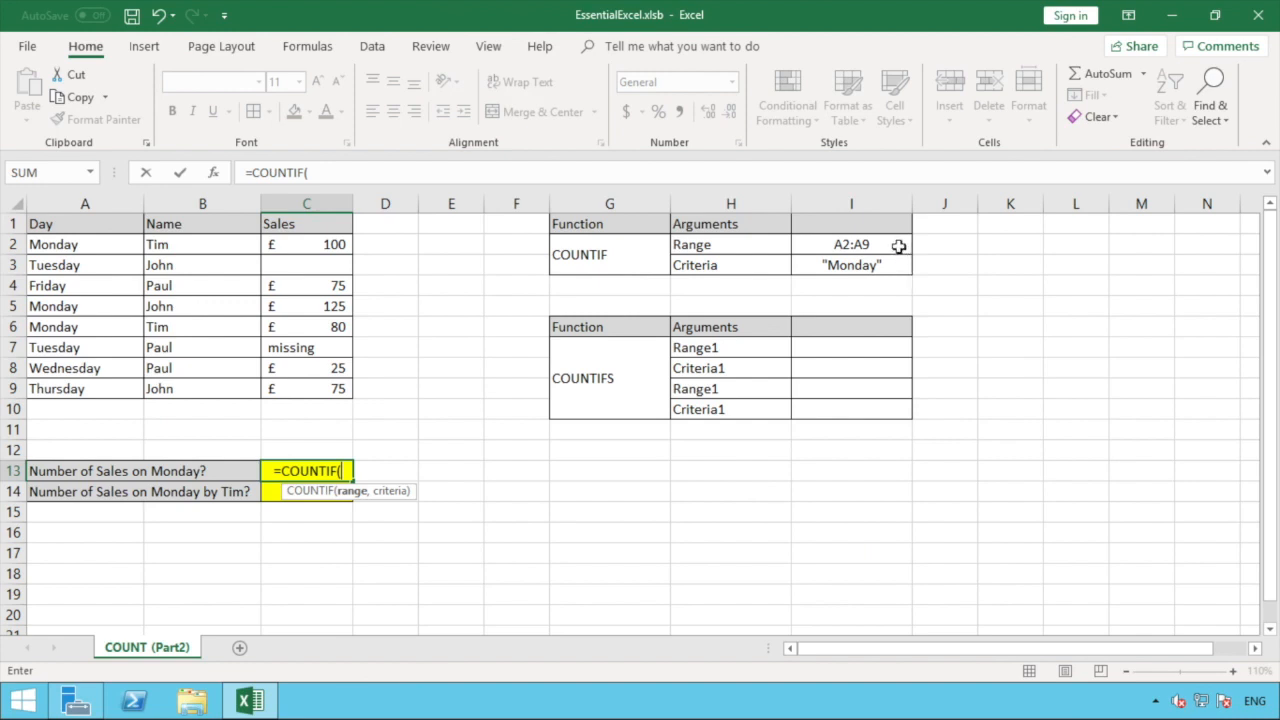
pyautogui.click(94, 246)
pyautogui.moveTo(94, 246); pyautogui.dragTo(85, 390)
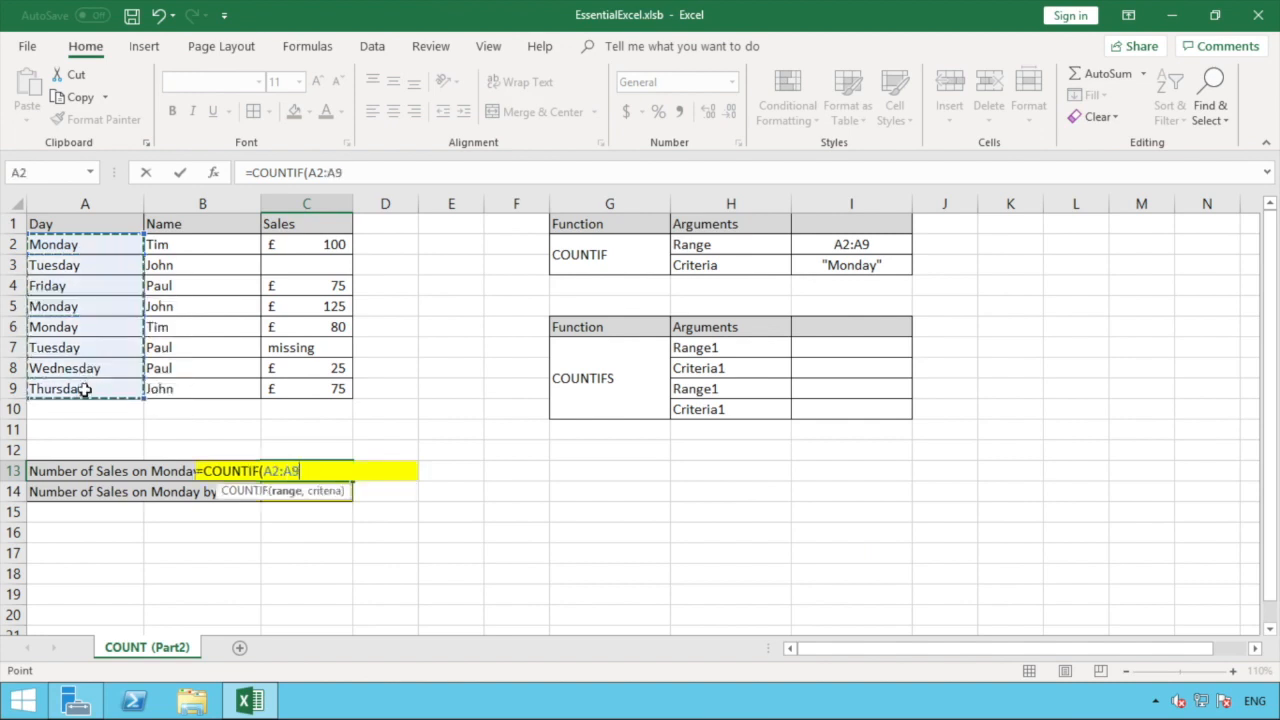
pyautogui.write(',')
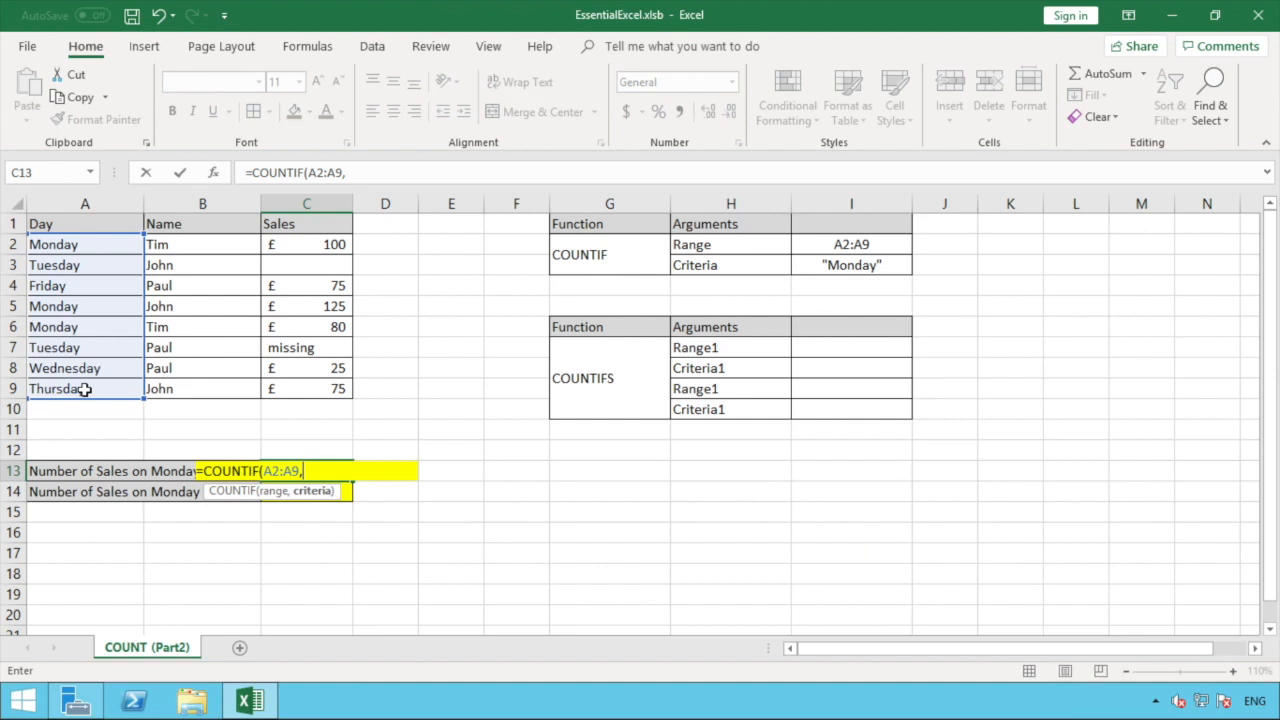
pyautogui.write('"Monday"')
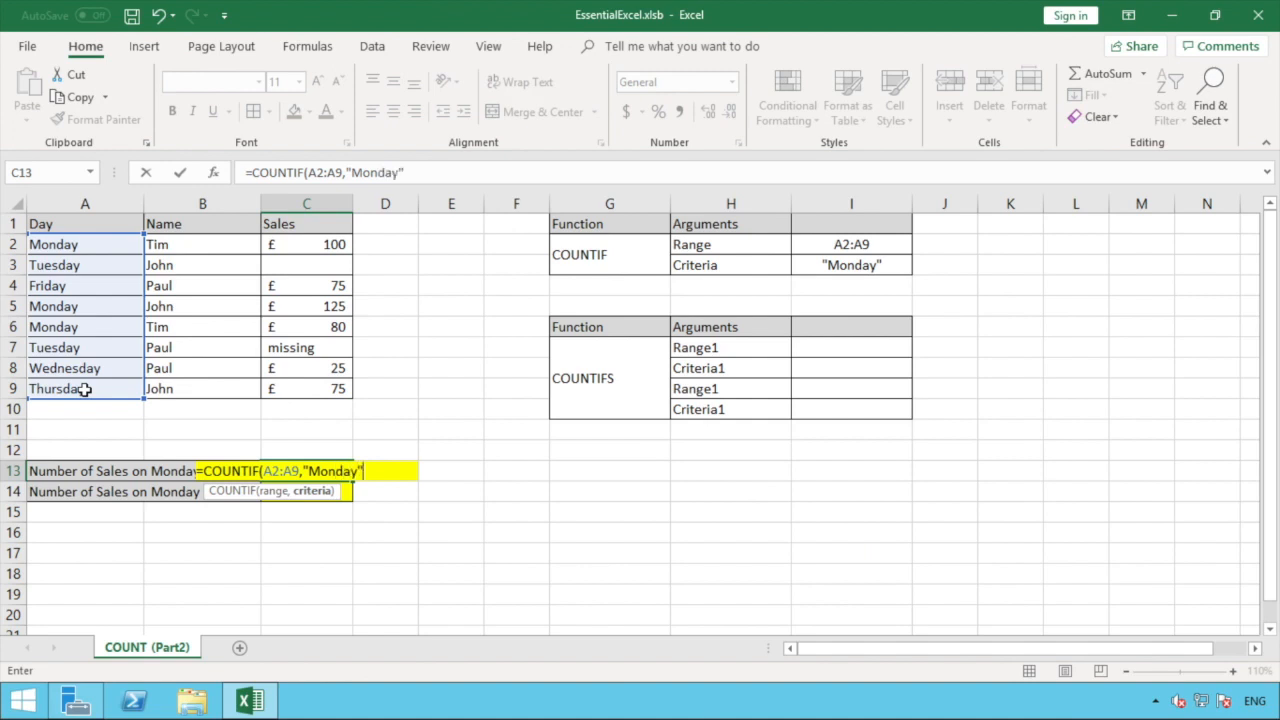
pyautogui.write(')')
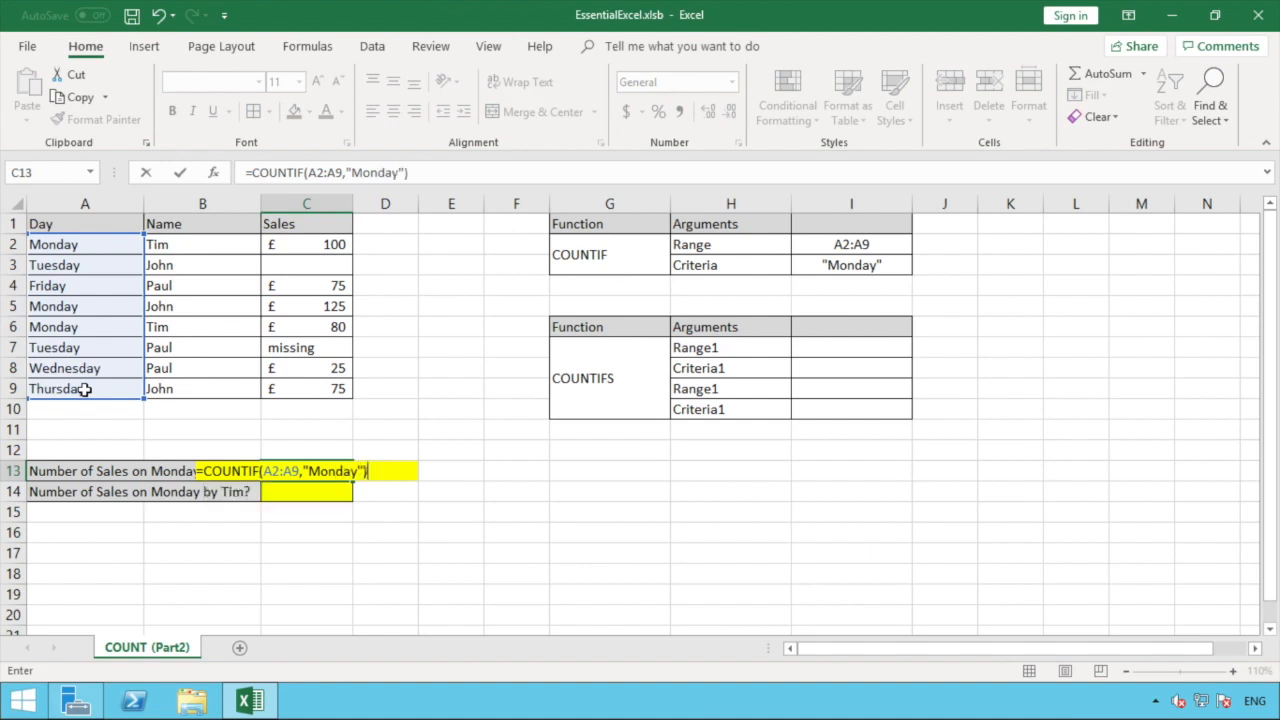
pyautogui.press('Return')
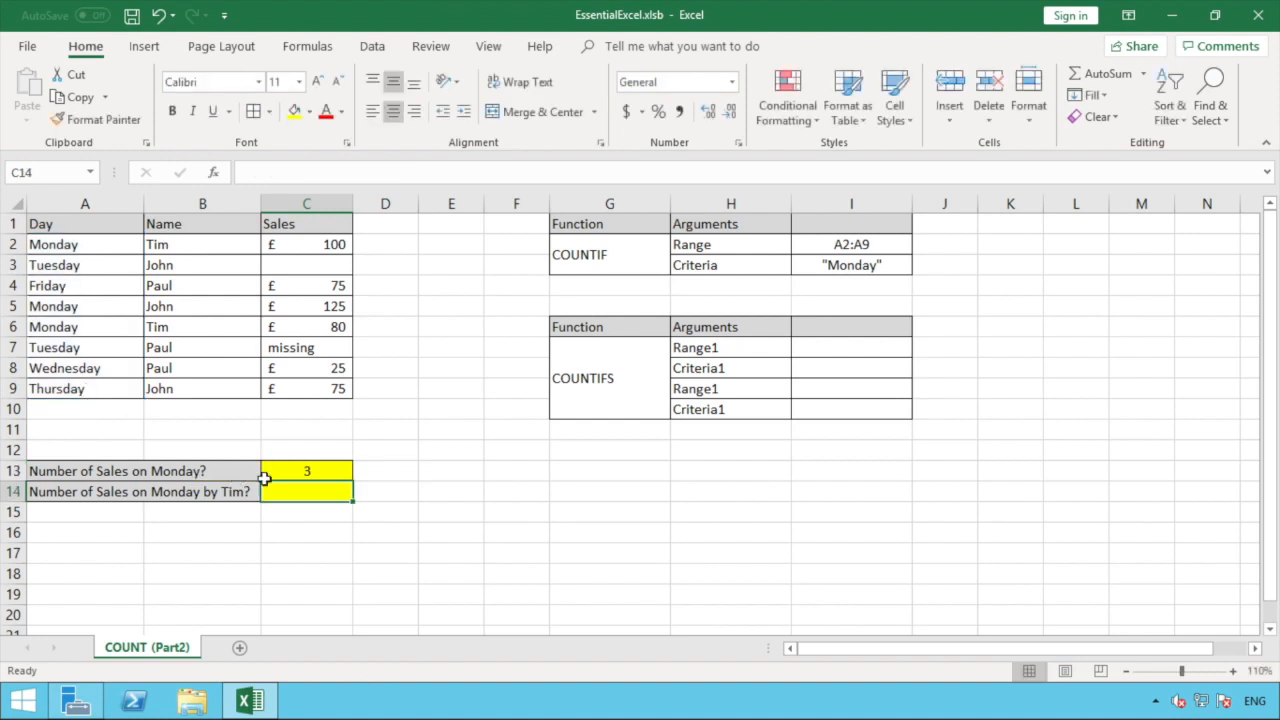
# Check the COUNTIF result in C13 against the individual Monday entries in the Day column.
pyautogui.click(340, 473)
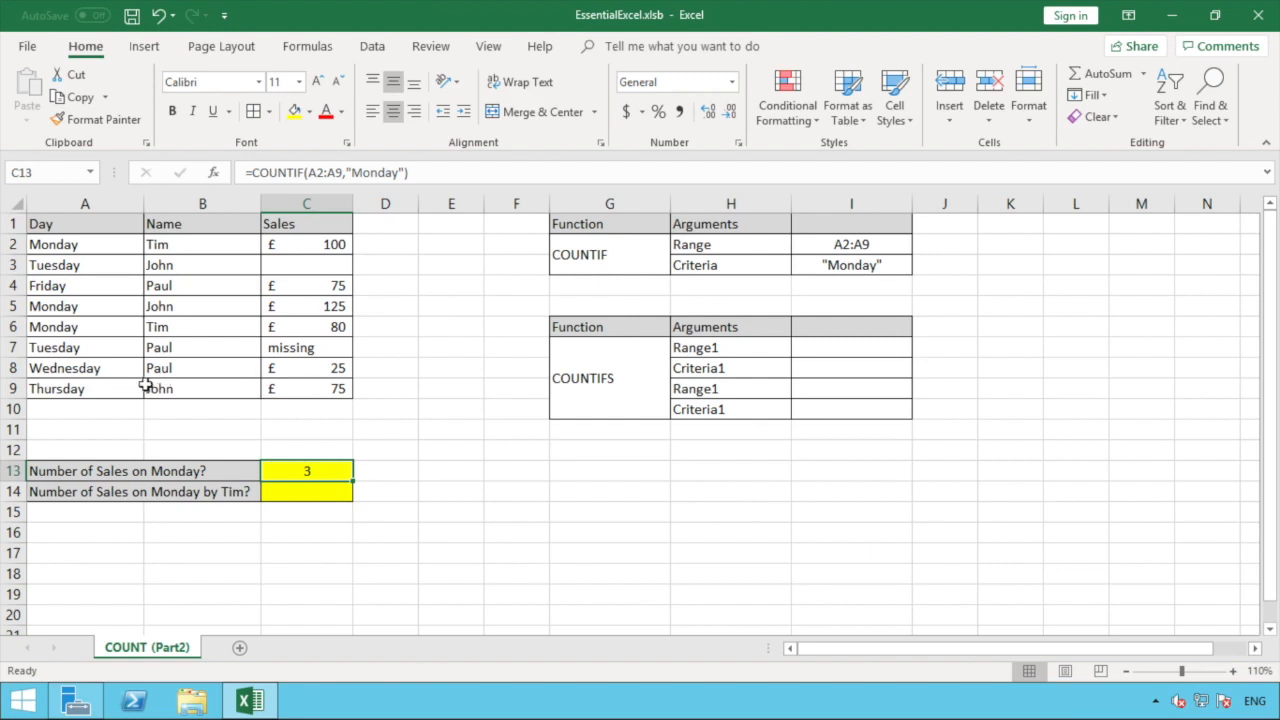
pyautogui.click(90, 333)
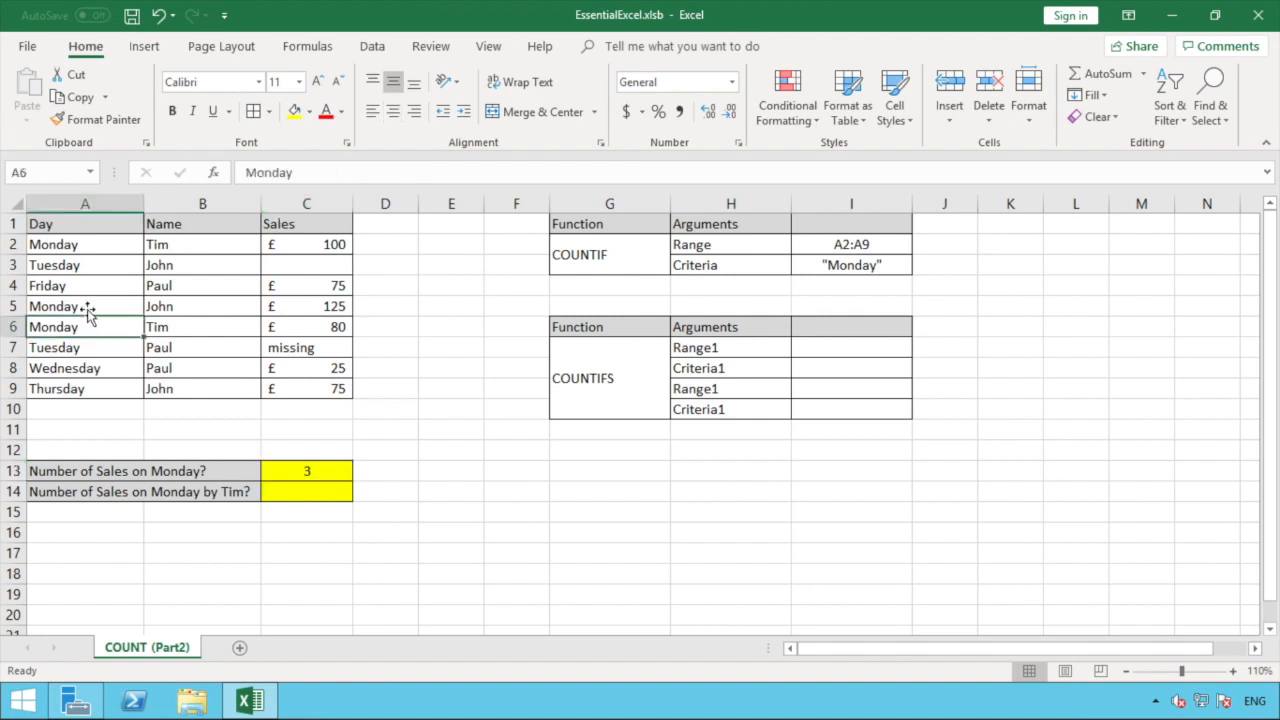
pyautogui.click(88, 308)
pyautogui.click(89, 244)
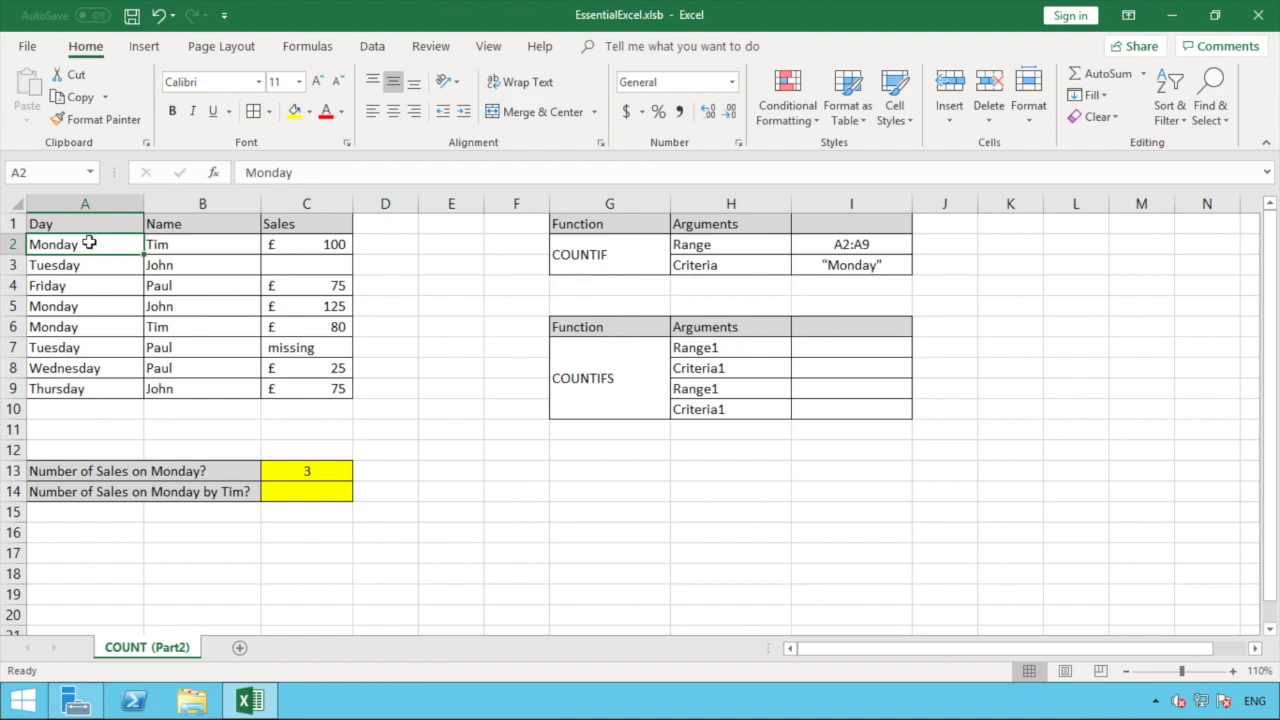
pyautogui.click(306, 473)
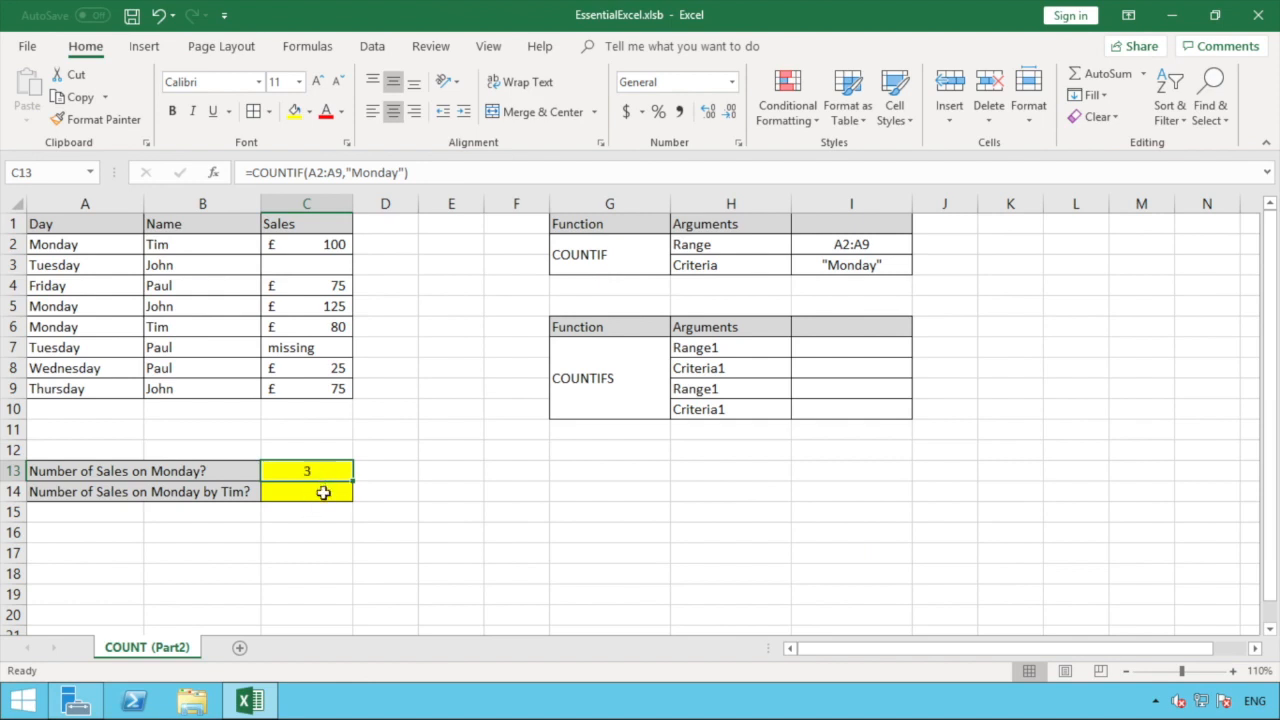
# Fill in the first COUNTIFS argument pair with A2:A9 for Range1 in I7 and "Monday" for Criteria1 in I8.
pyautogui.click(848, 345)
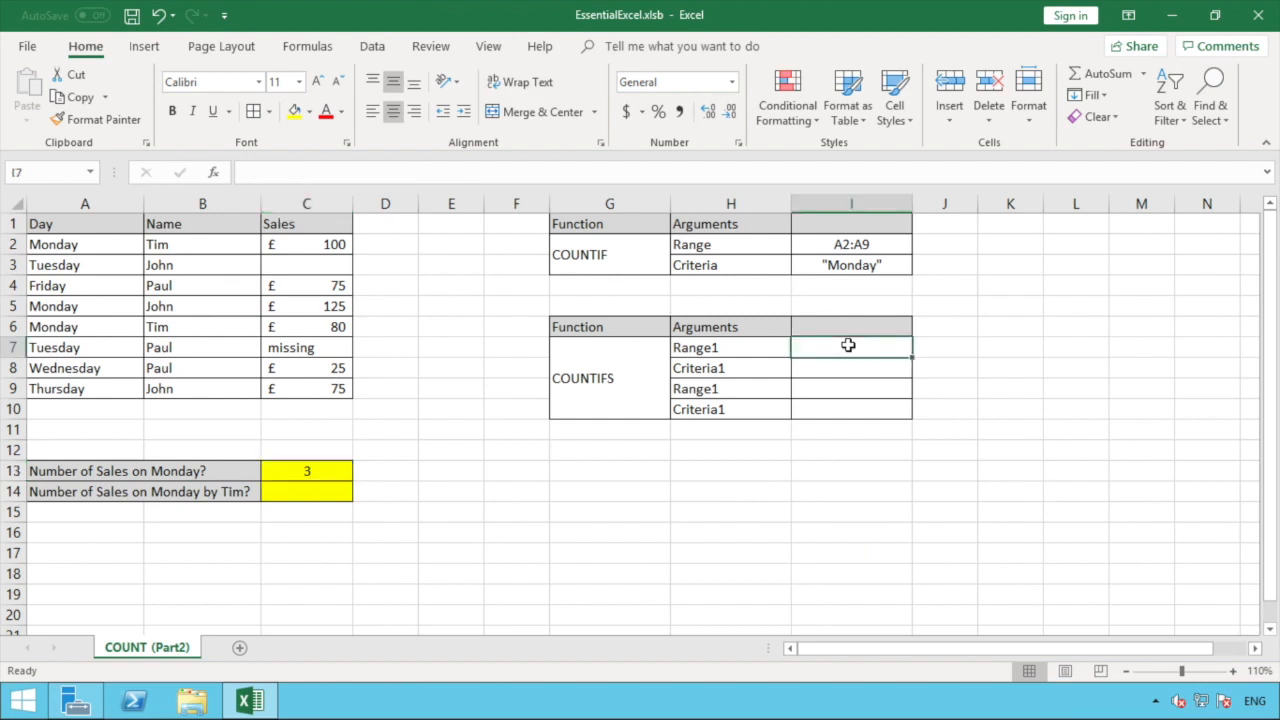
pyautogui.write('A')
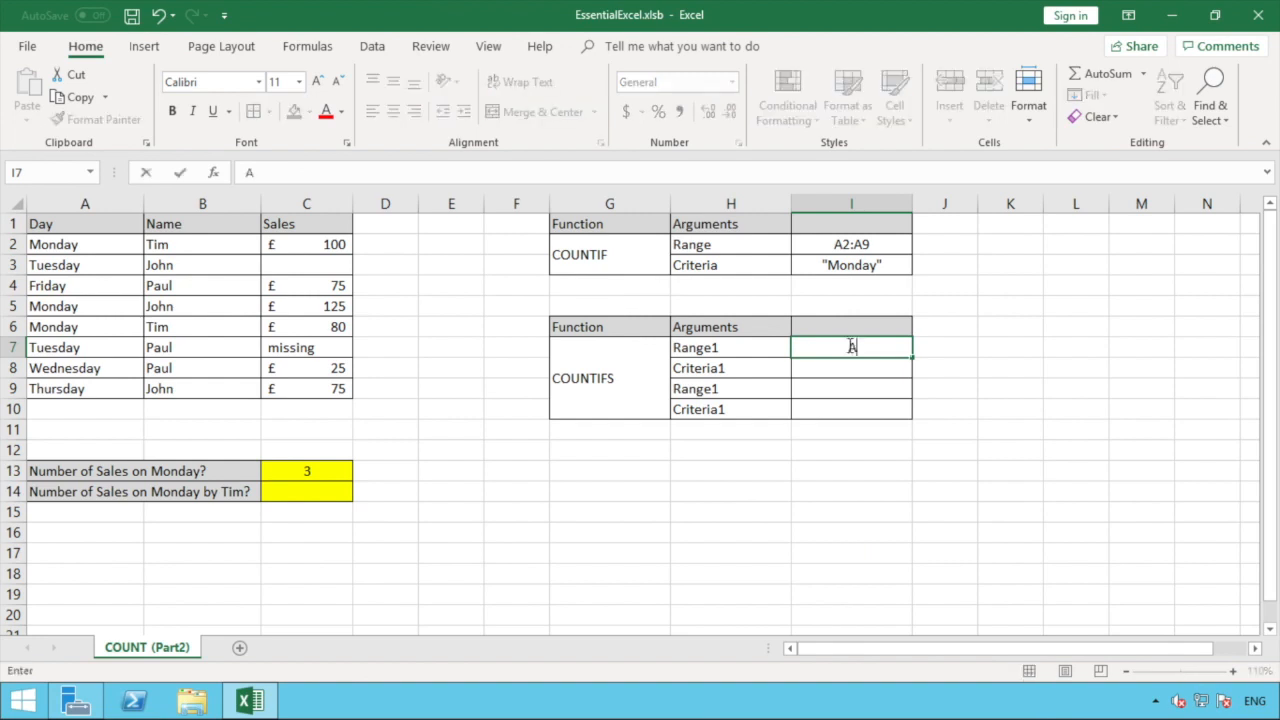
pyautogui.write('2')
pyautogui.write(':A(')
pyautogui.press('BackSpace')
pyautogui.write('9')
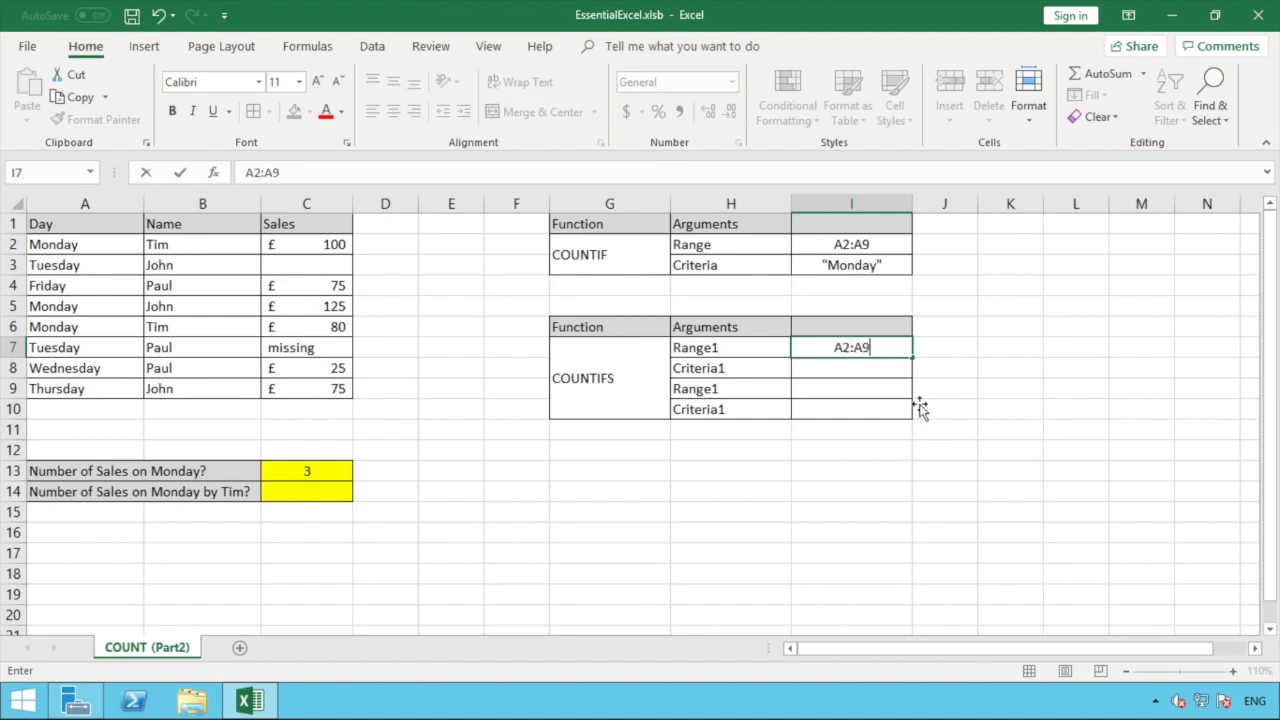
pyautogui.click(883, 368)
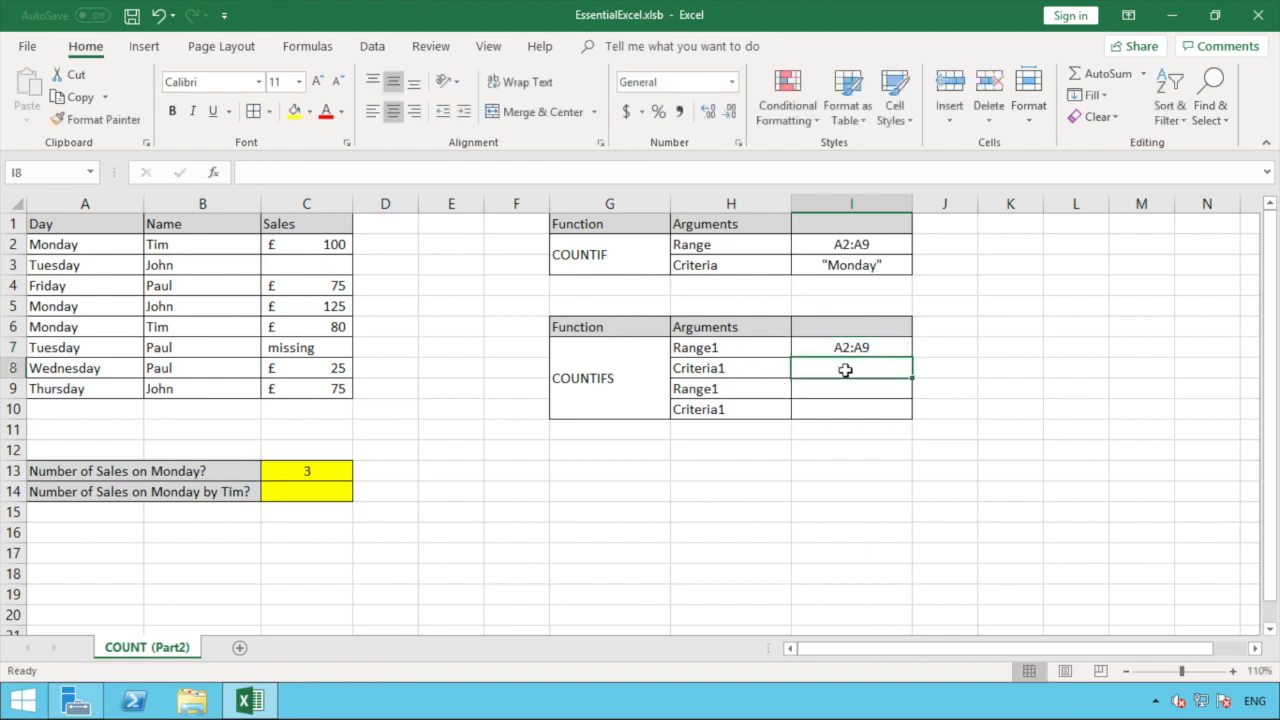
pyautogui.write('"M')
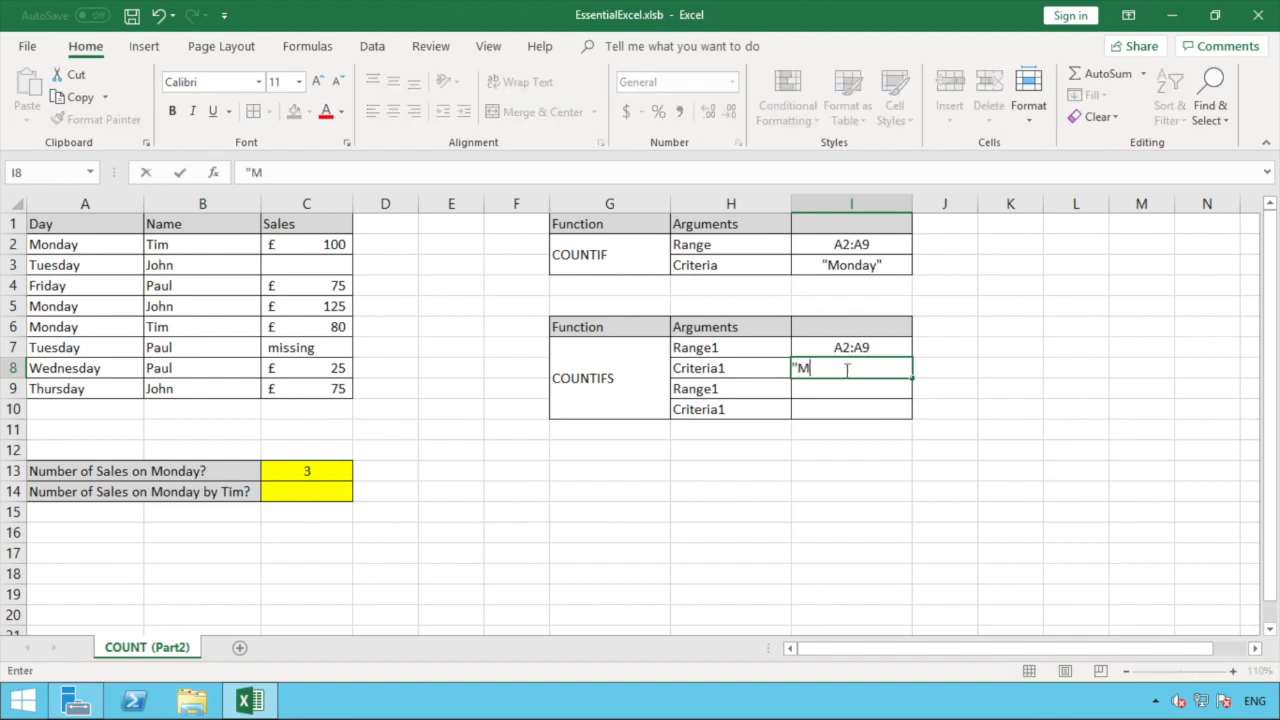
pyautogui.write('onday"')
pyautogui.press('Return')
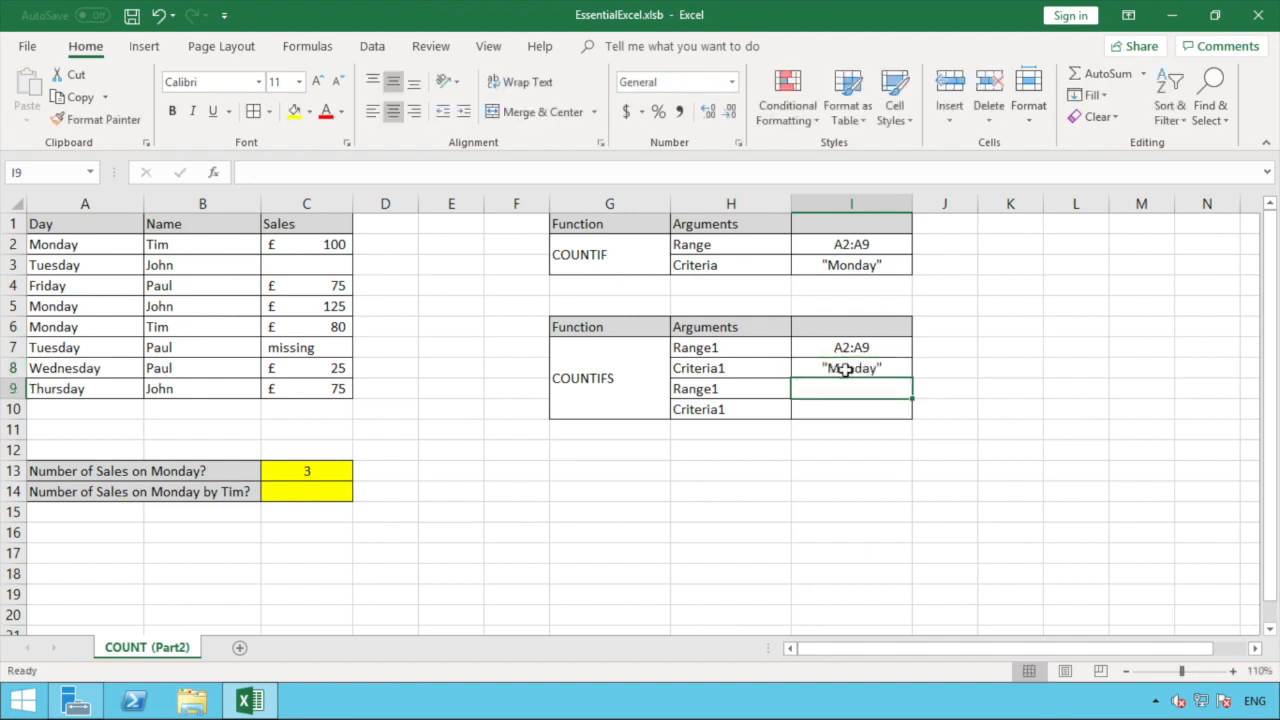
# Correct the second pair of COUNTIFS argument labels in H9 and H10 to Range2 and Criteria2.
pyautogui.doubleClick(754, 388)
pyautogui.press('BackSpace')
pyautogui.write('2')
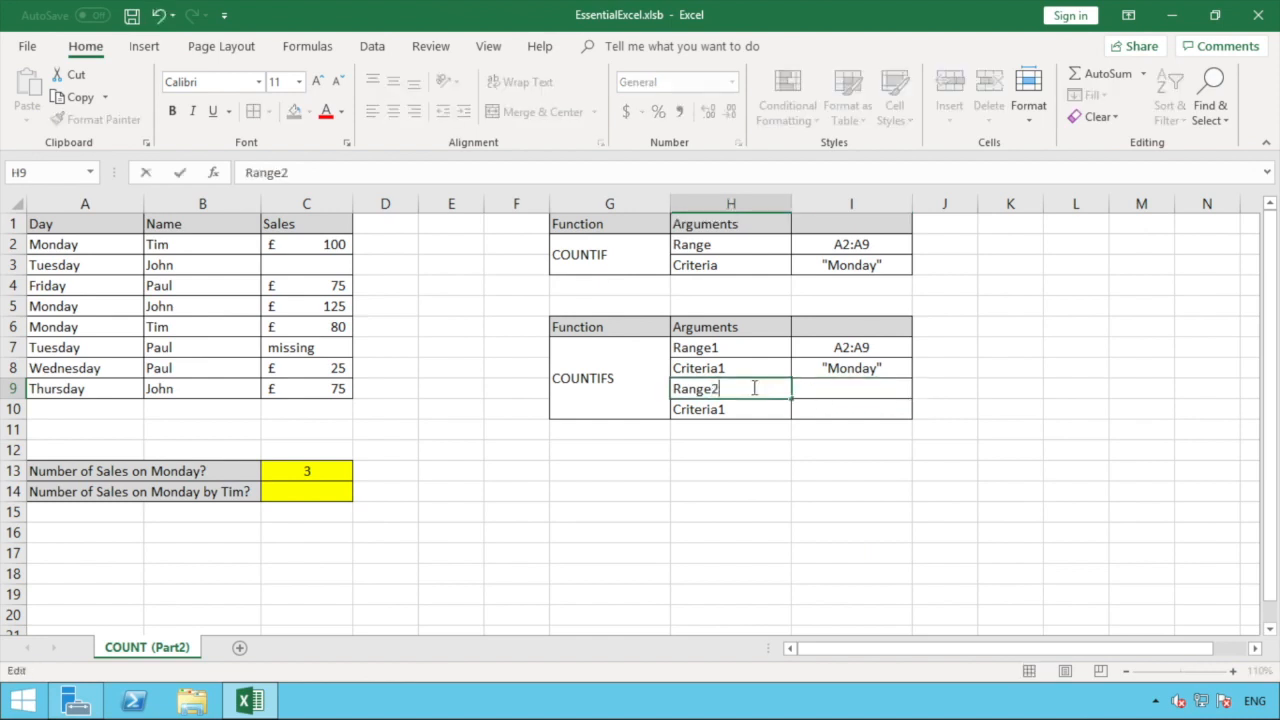
pyautogui.press('Return')
pyautogui.doubleClick(746, 404)
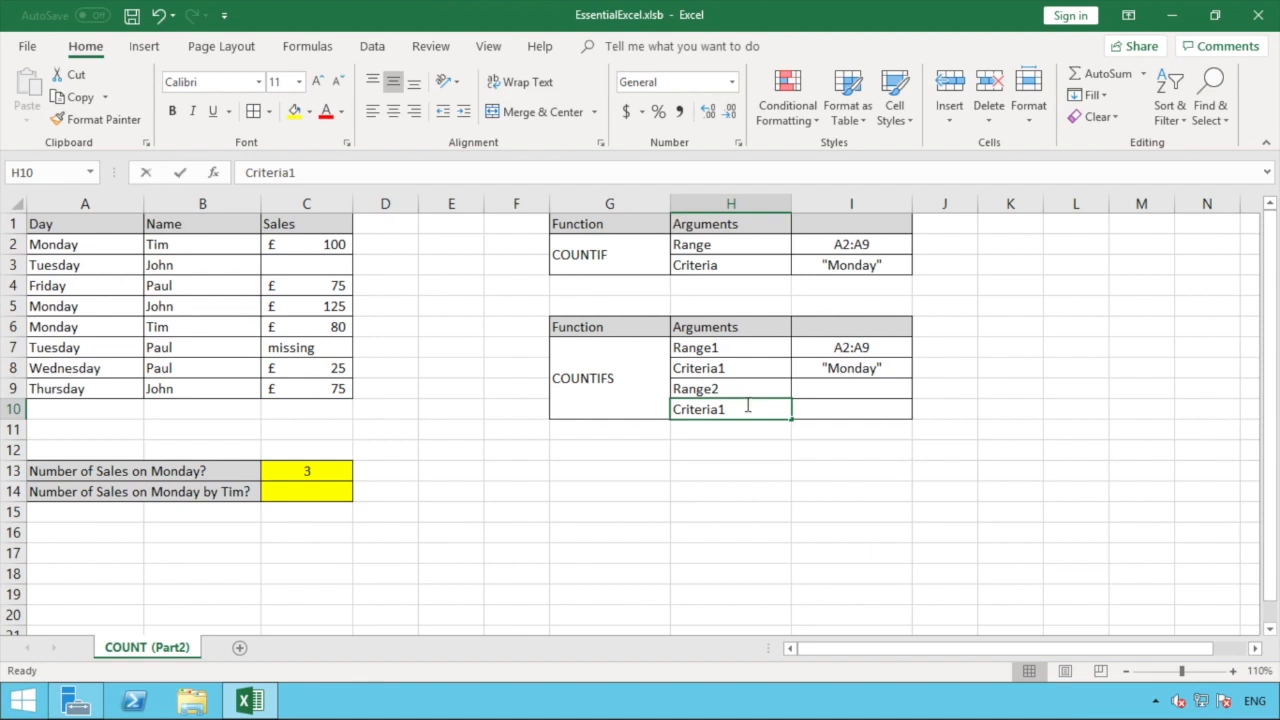
pyautogui.press('BackSpace')
pyautogui.write('2')
pyautogui.press('Return')
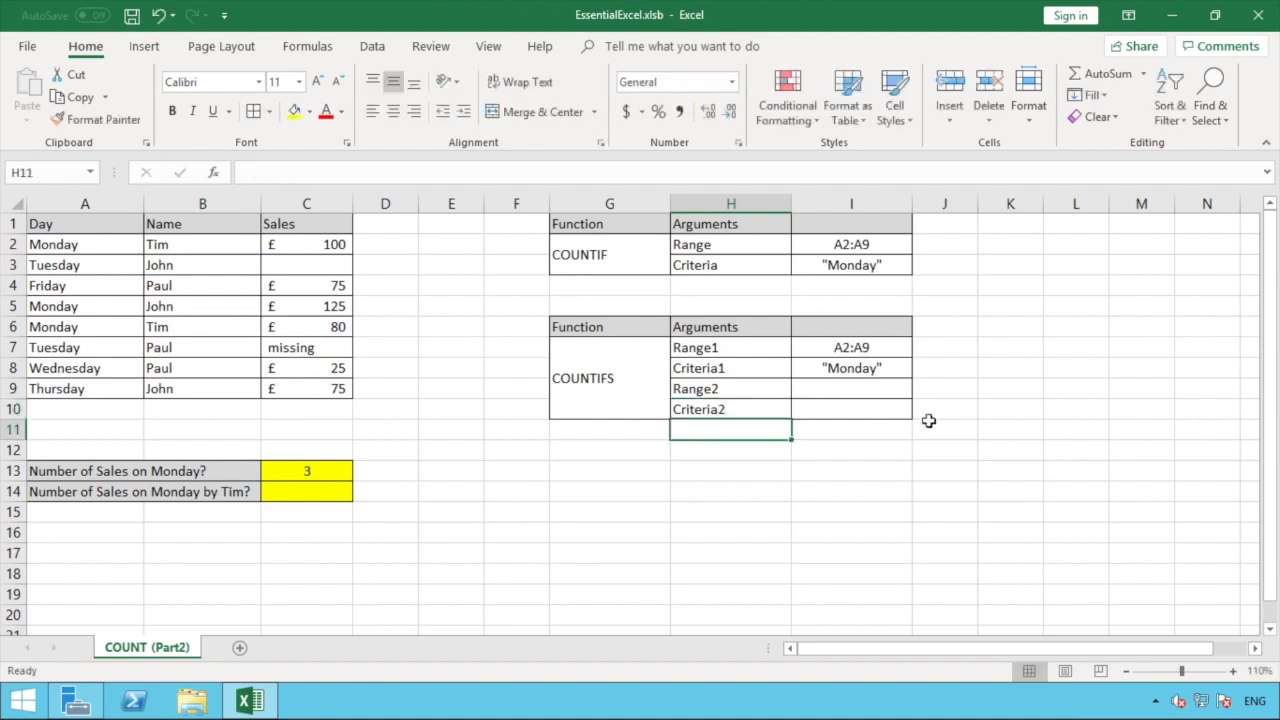
# Fill in the second COUNTIFS argument pair with B2:B9 for Range2 in I9 and the salesperson's quoted name for Criteria2 in I10.
pyautogui.moveTo(770, 345); pyautogui.dragTo(850, 364)
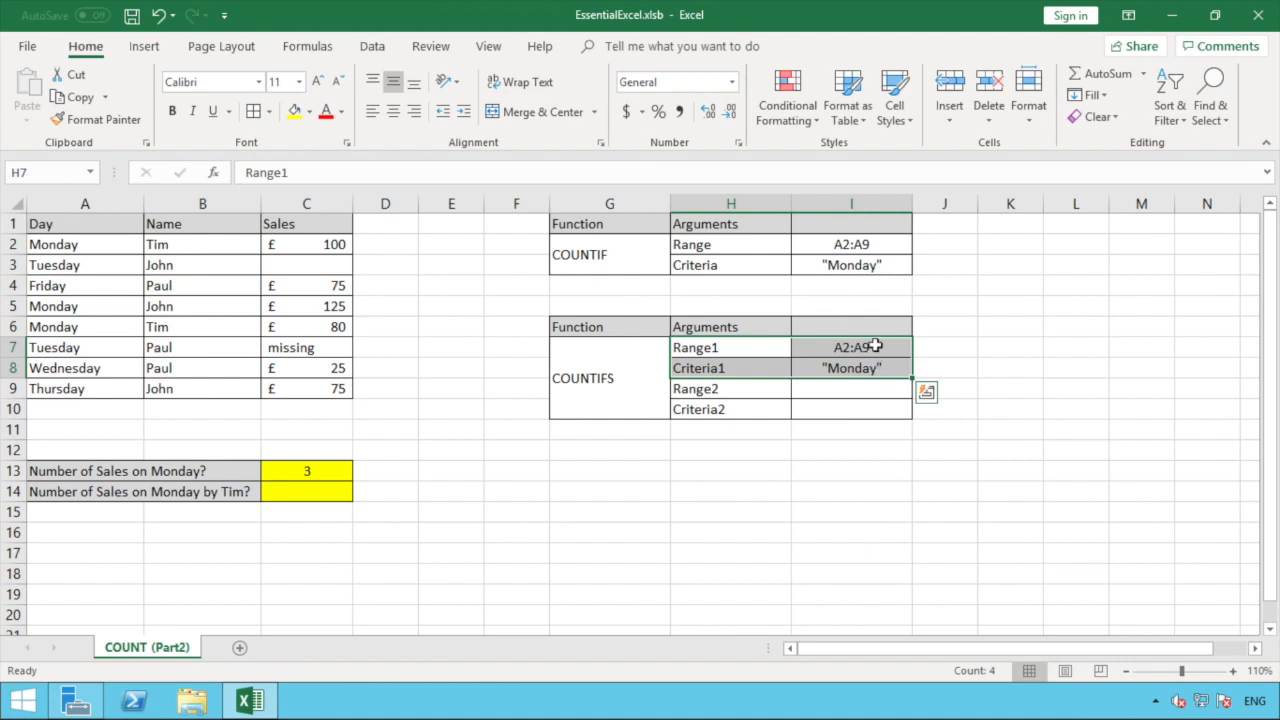
pyautogui.click(761, 386)
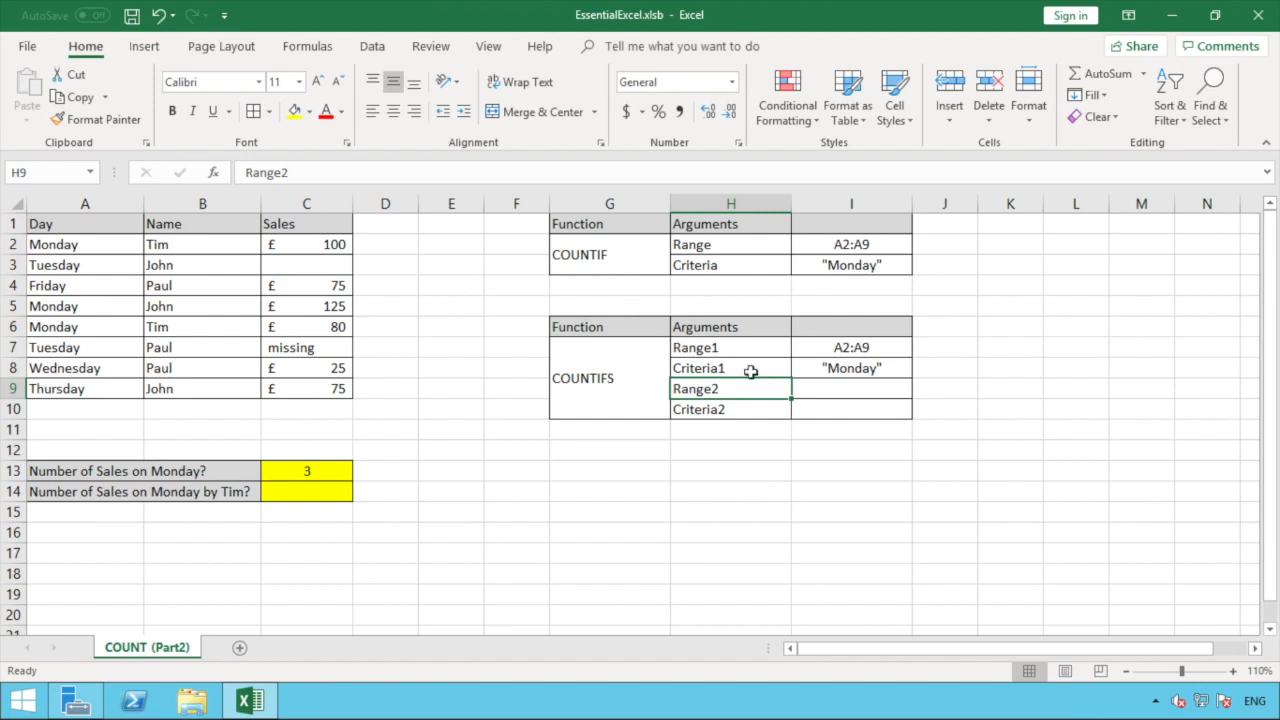
pyautogui.click(808, 390)
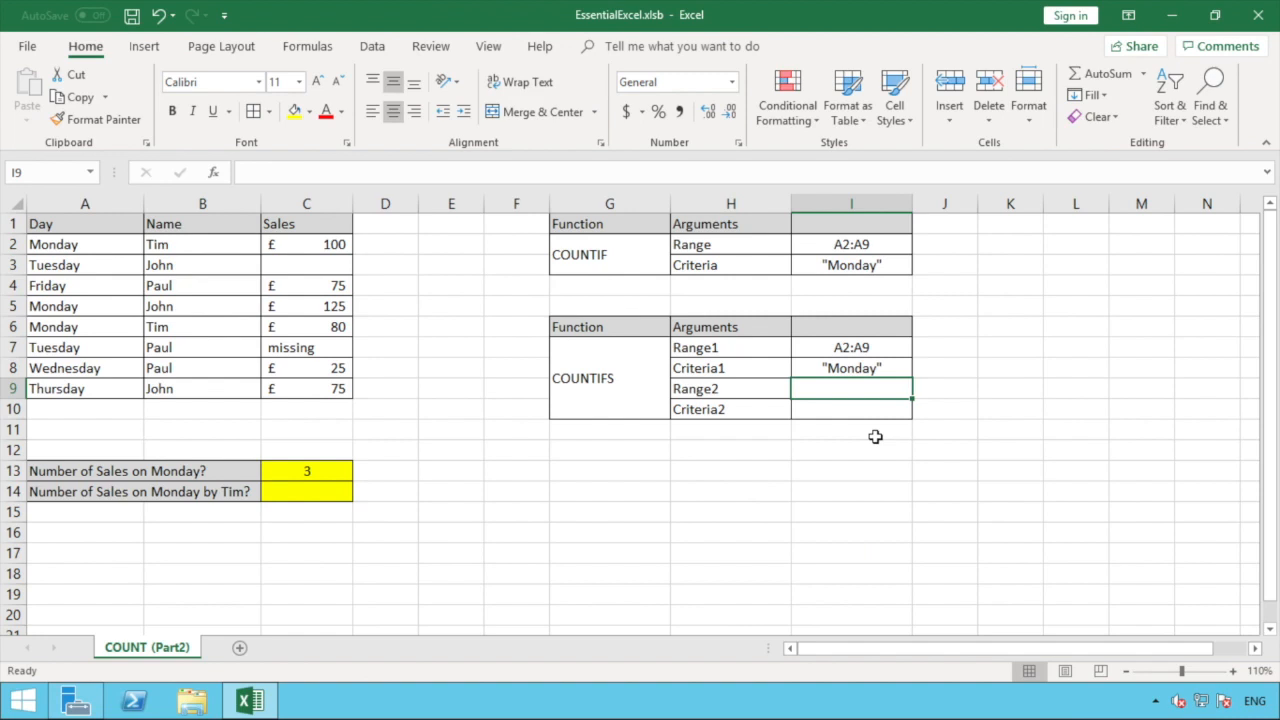
pyautogui.write('B2')
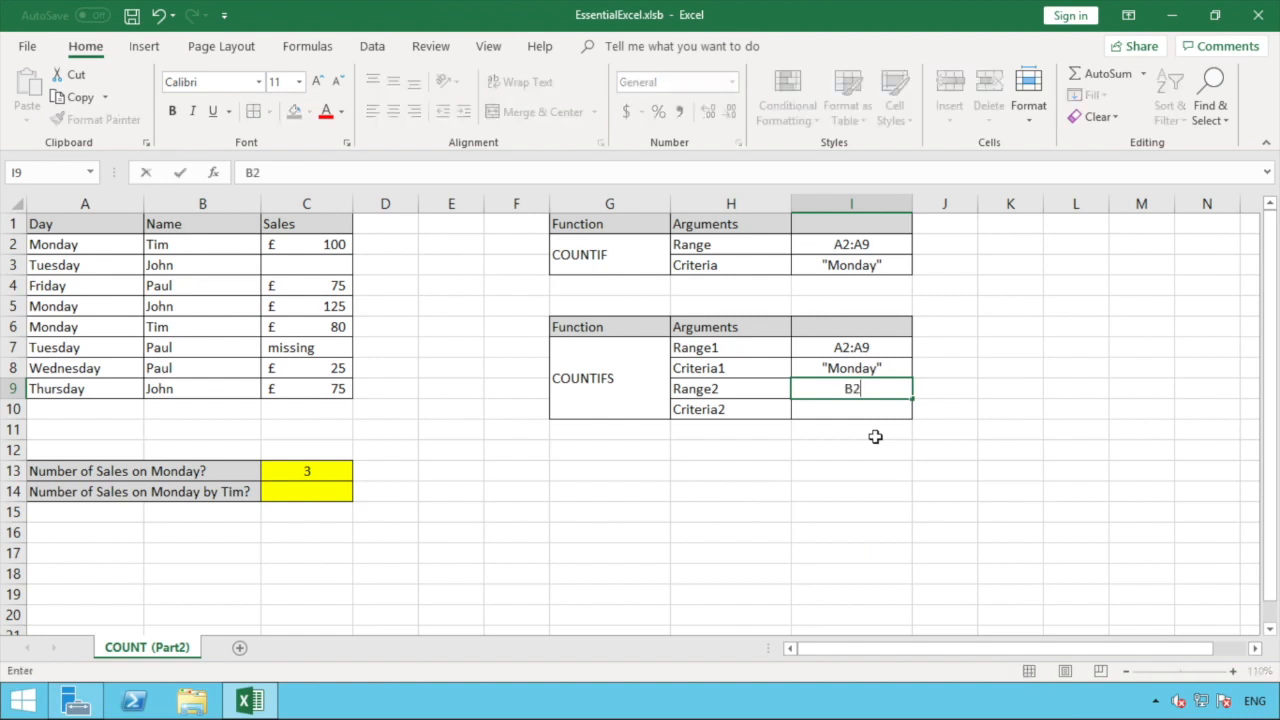
pyautogui.write(':B9')
pyautogui.press('Return')
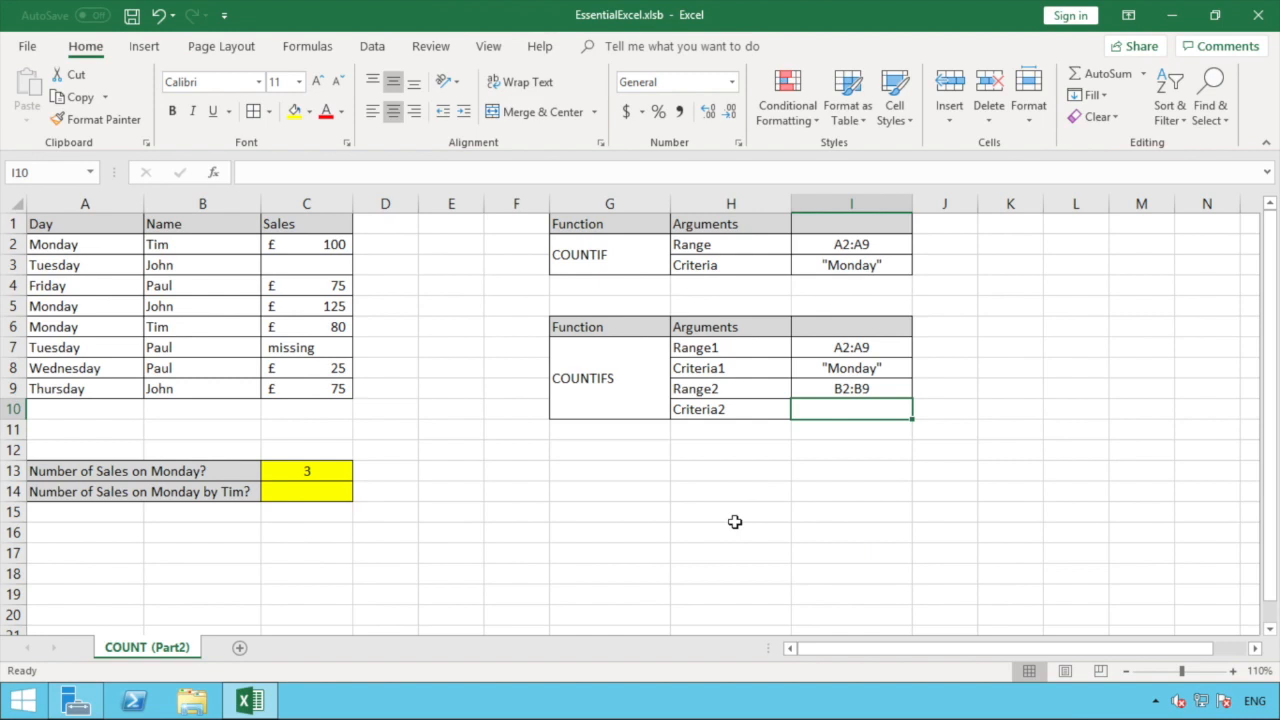
pyautogui.write('"T')
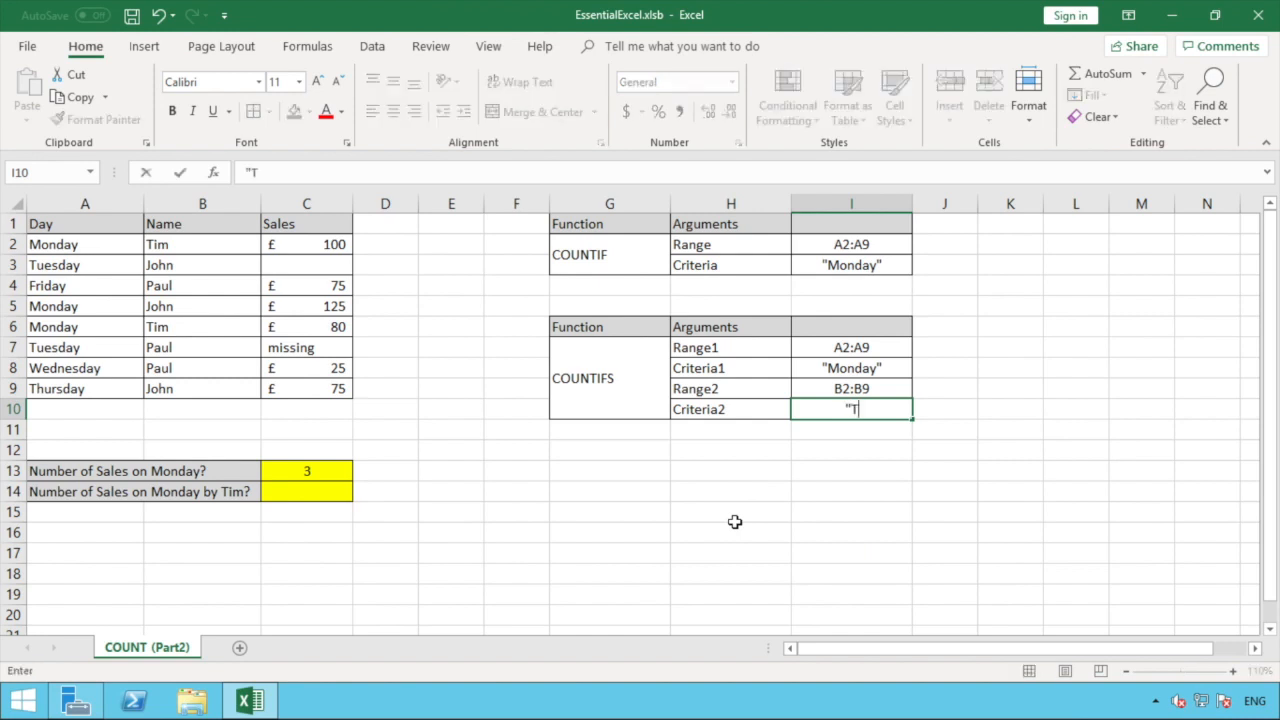
pyautogui.write('im"')
pyautogui.press('Return')
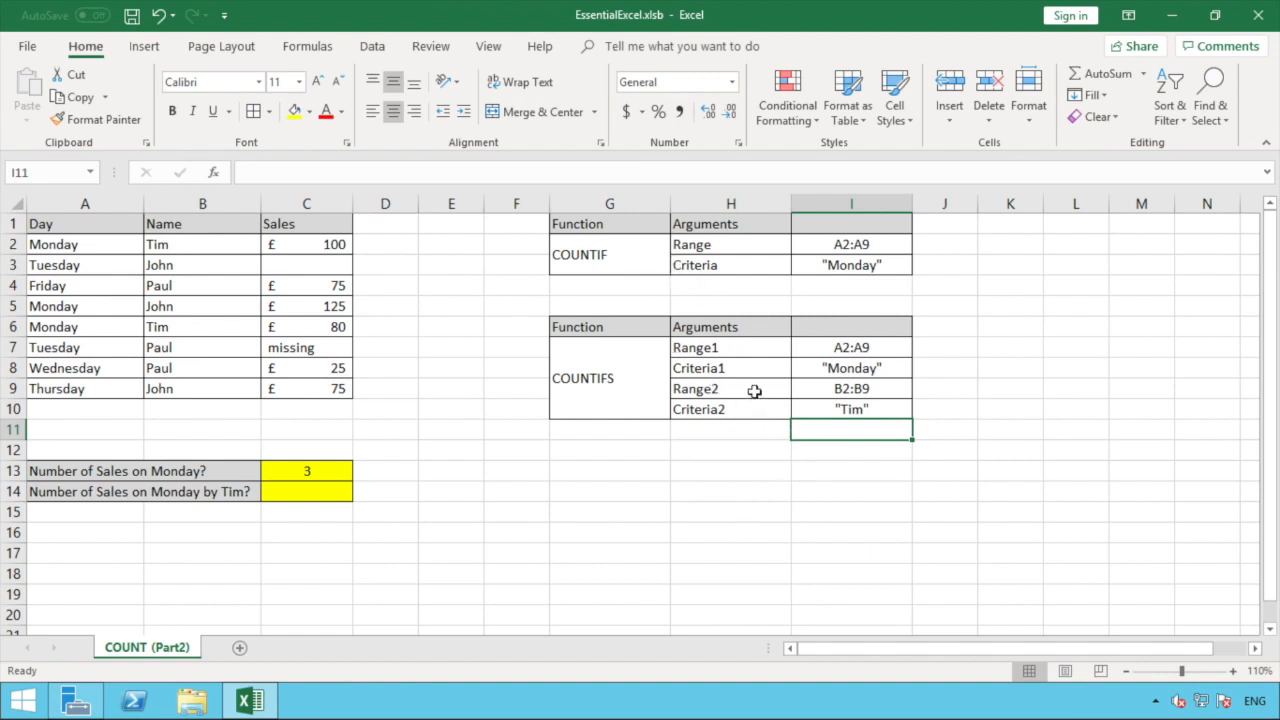
pyautogui.moveTo(754, 397); pyautogui.dragTo(821, 412)
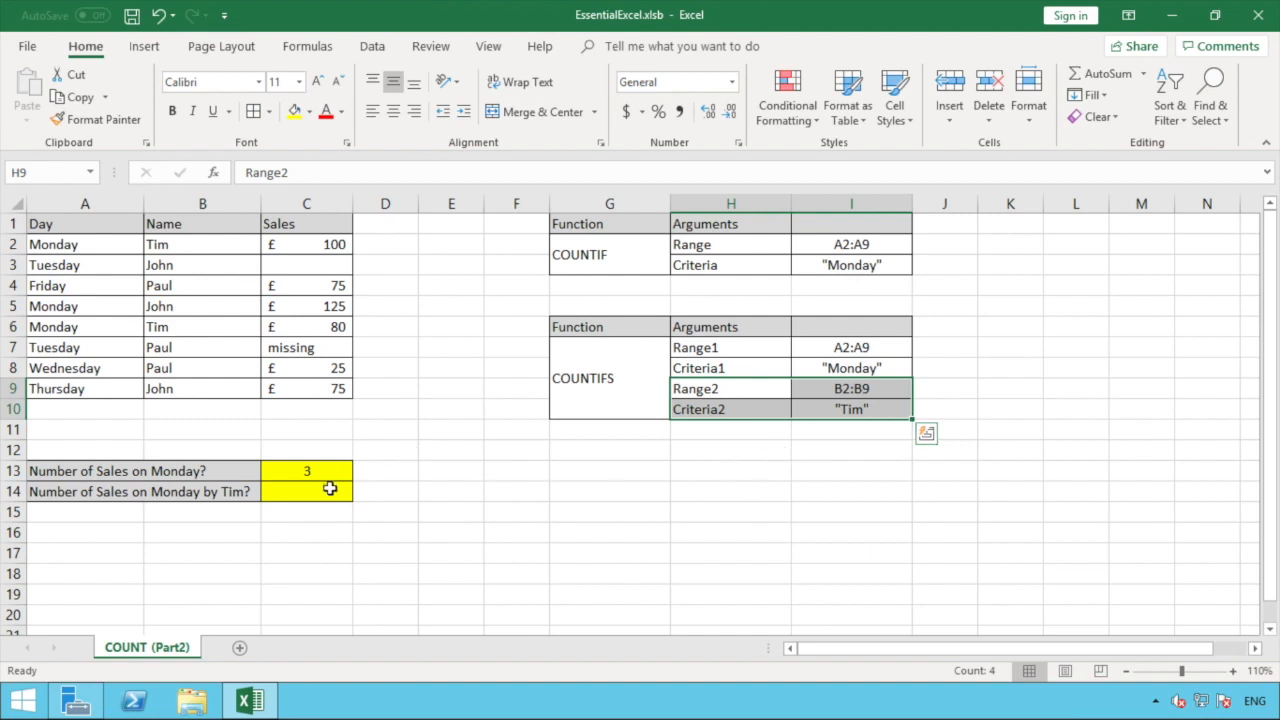
# Count the salesperson's Monday sales in C14 with a COUNTIFS formula pairing A2:A9 with "Monday" and B2:B9 with the salesperson's quoted name.
pyautogui.click(296, 491)
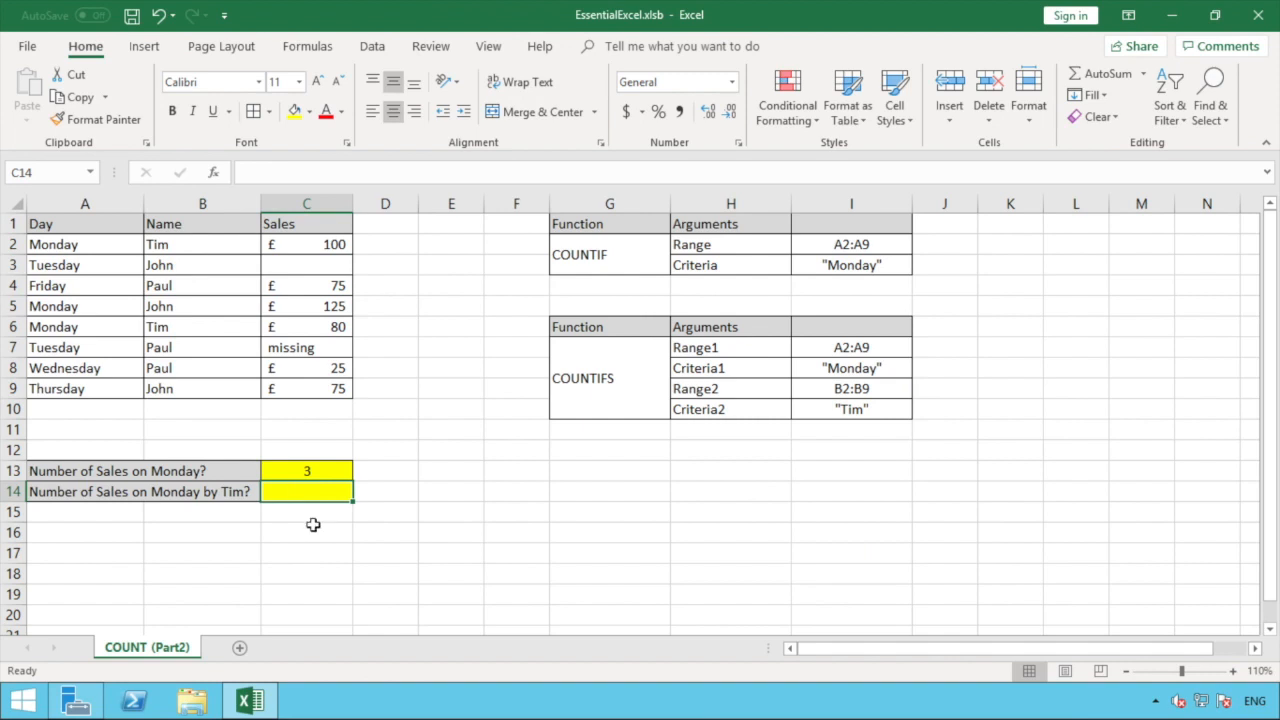
pyautogui.write('=C')
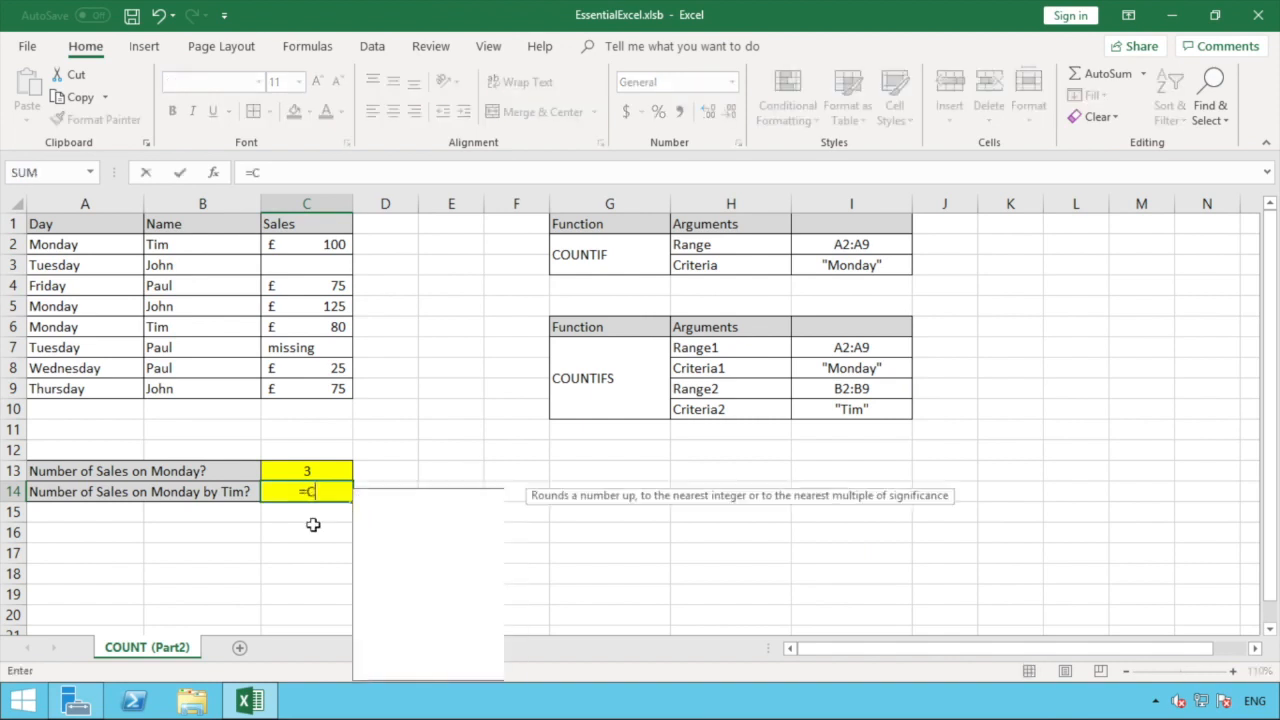
pyautogui.write('OUNTIFS')
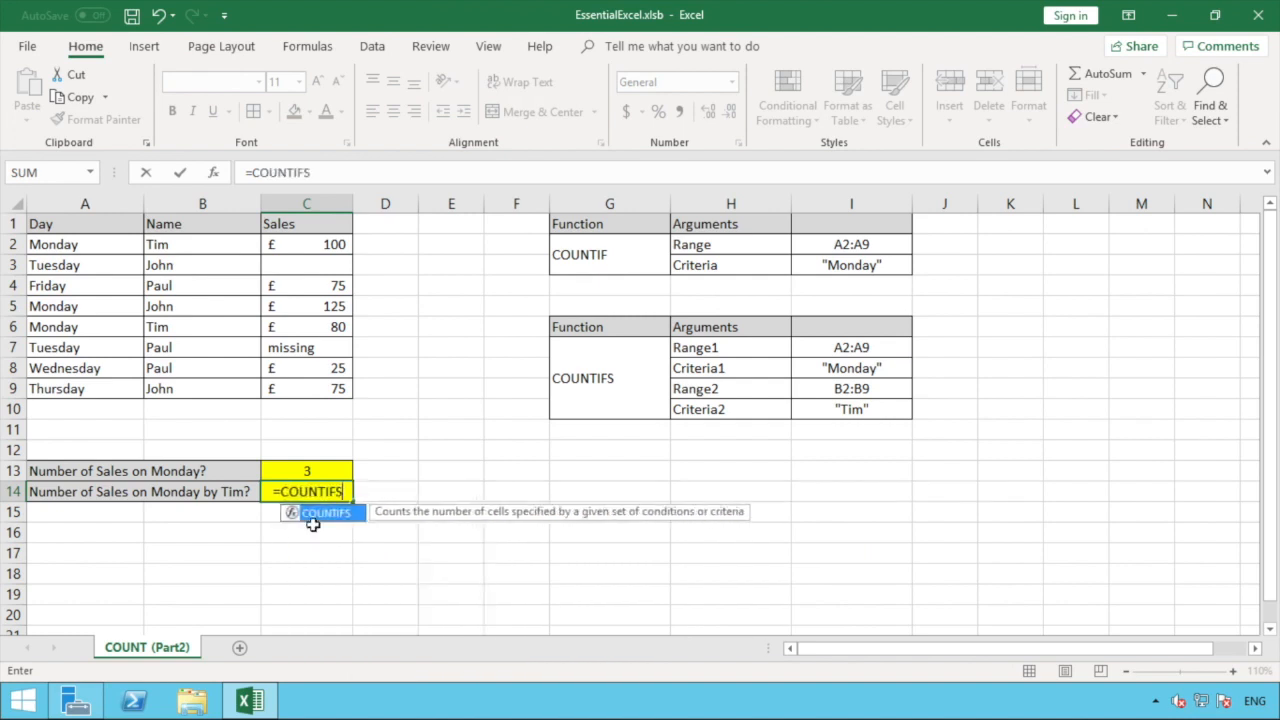
pyautogui.write('(')
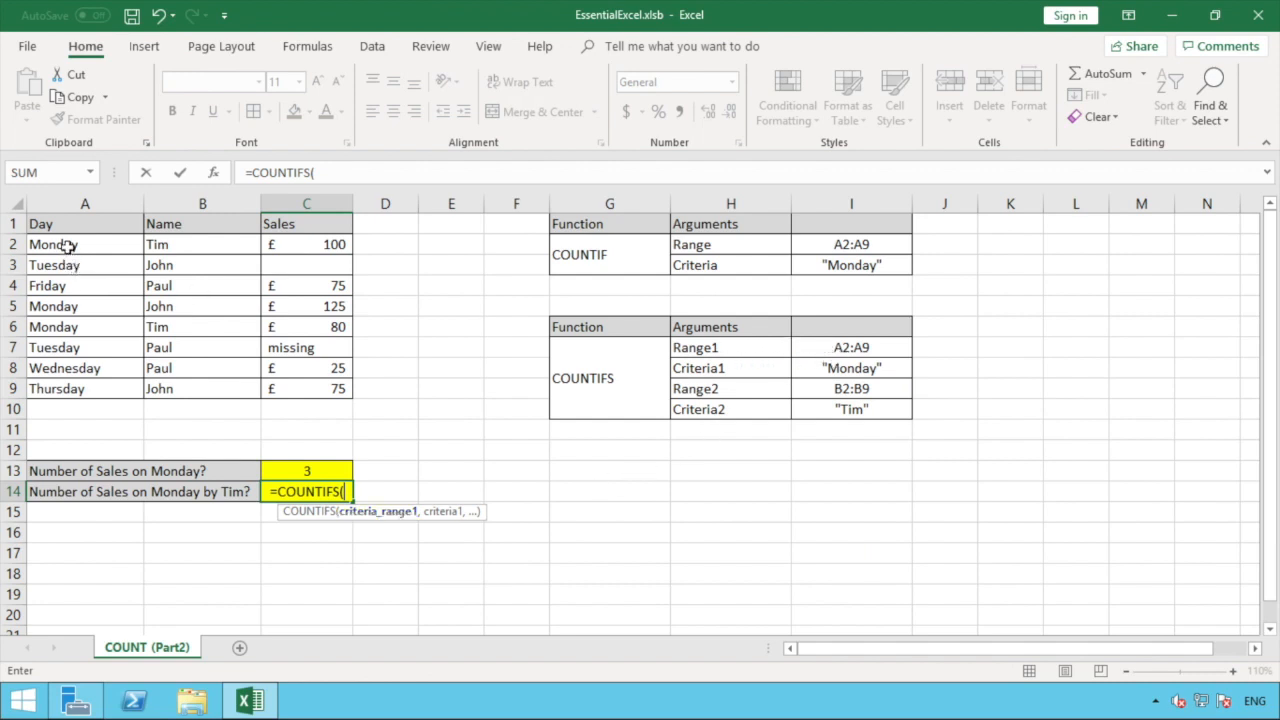
pyautogui.moveTo(66, 245); pyautogui.dragTo(66, 385)
pyautogui.write(',')
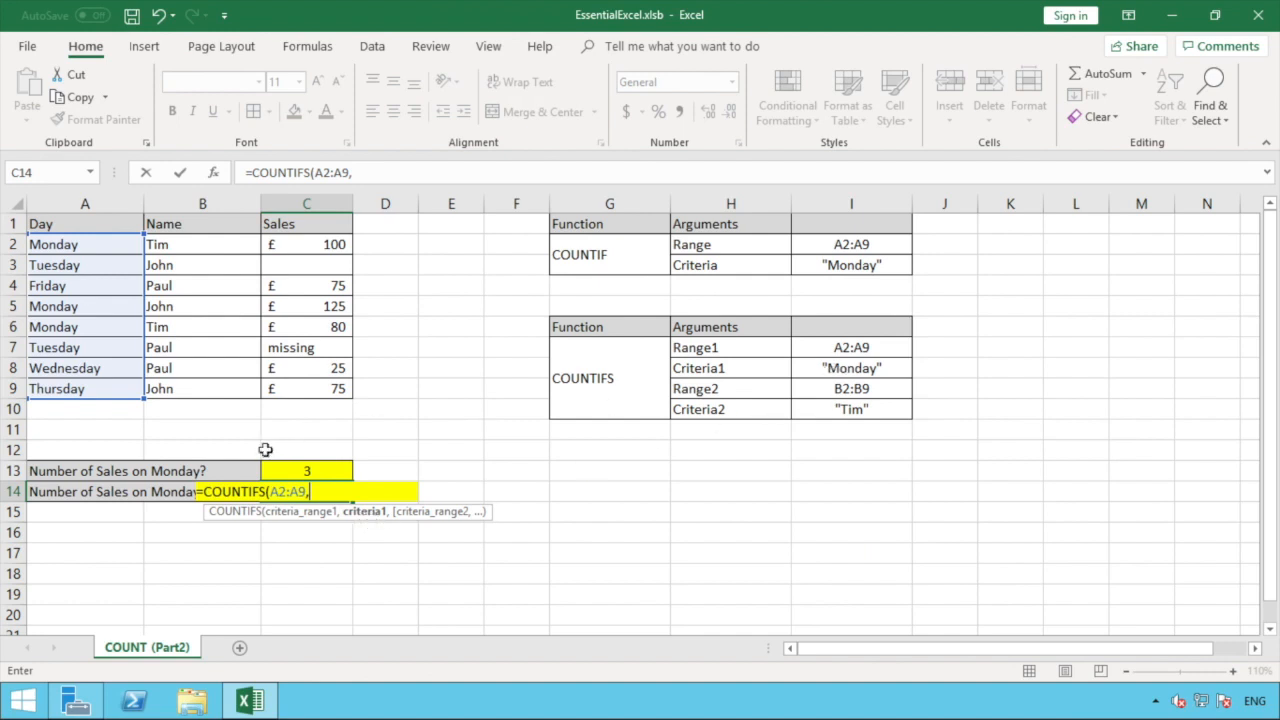
pyautogui.write('"Monday')
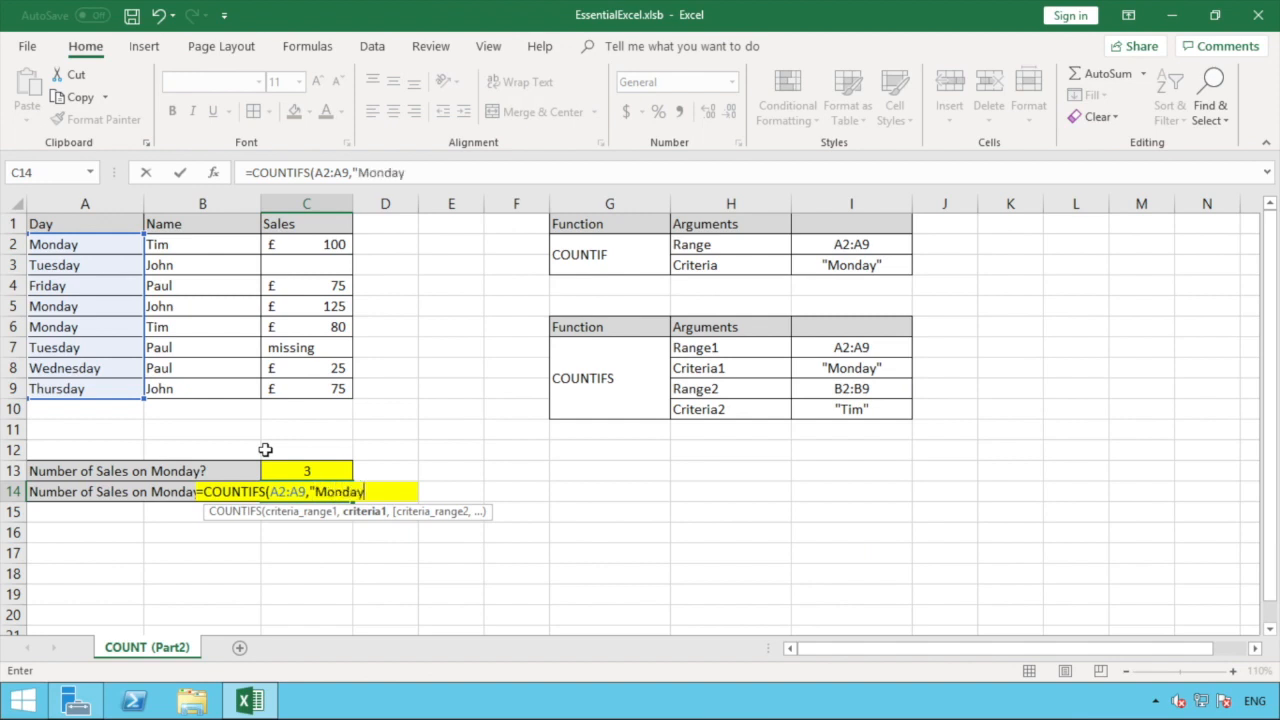
pyautogui.write('",')
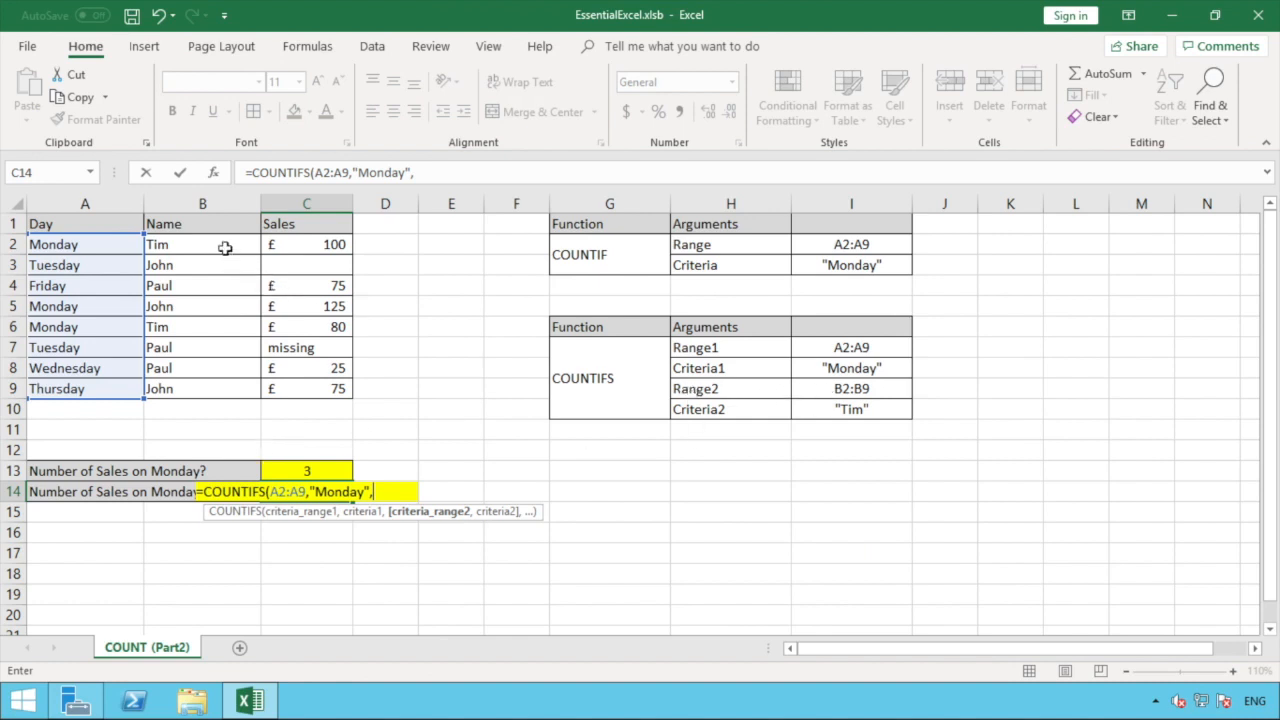
pyautogui.moveTo(225, 248); pyautogui.dragTo(209, 396)
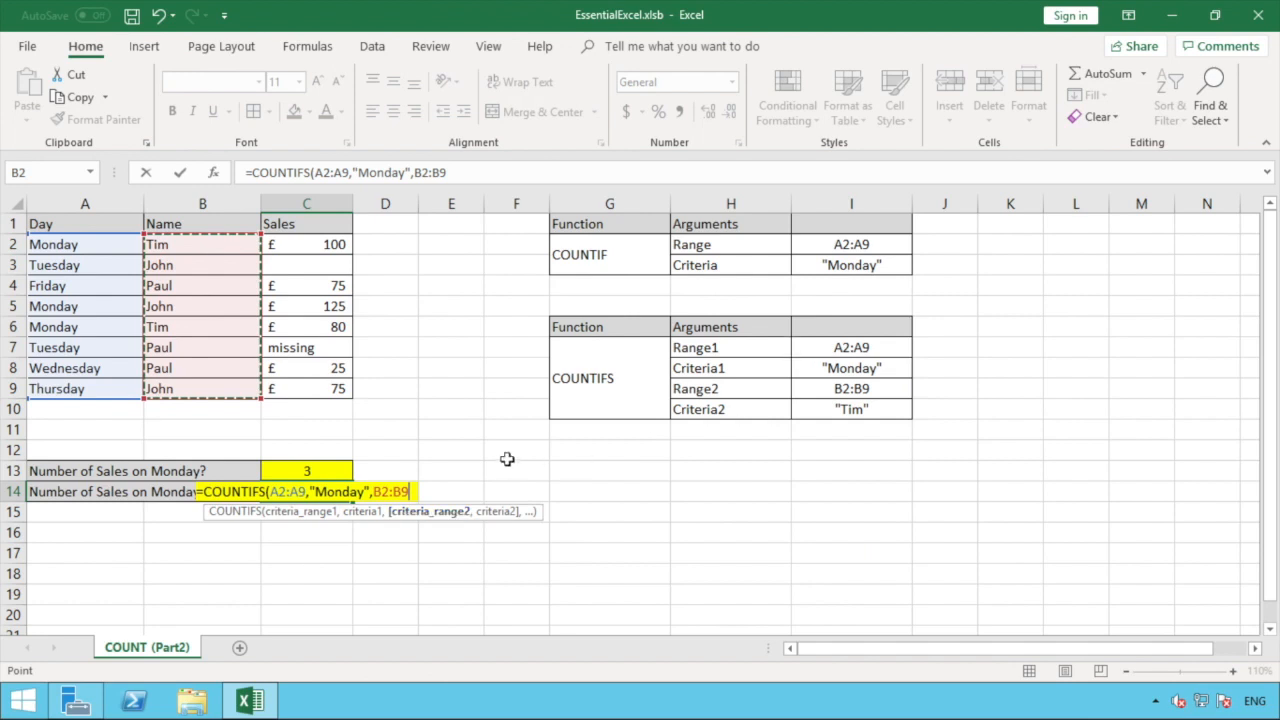
pyautogui.write(',')
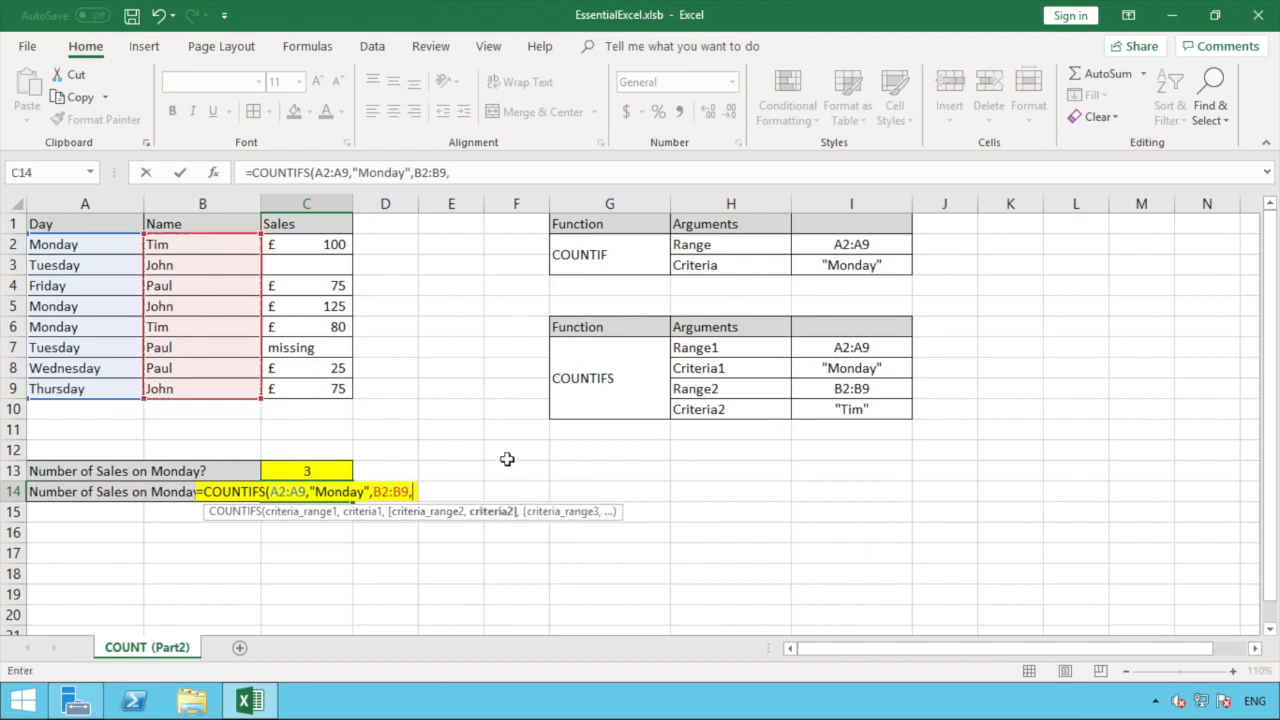
pyautogui.write('"T')
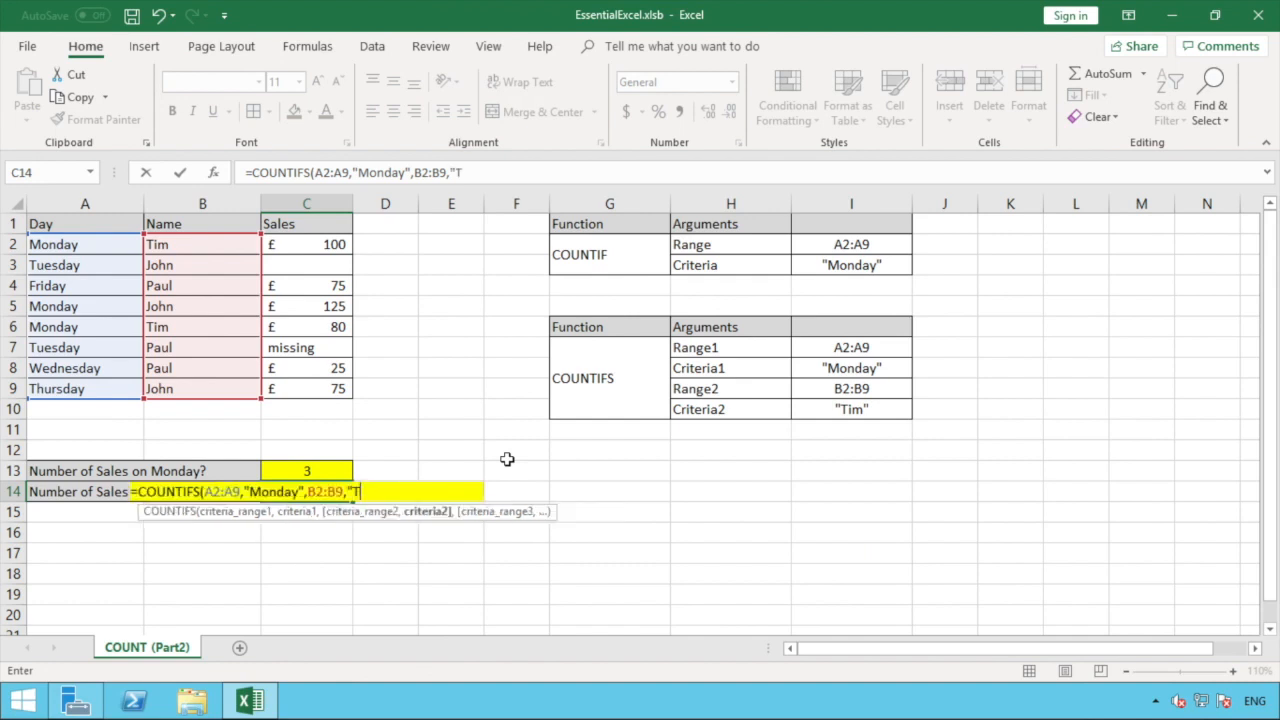
pyautogui.write('im')
pyautogui.write(')')
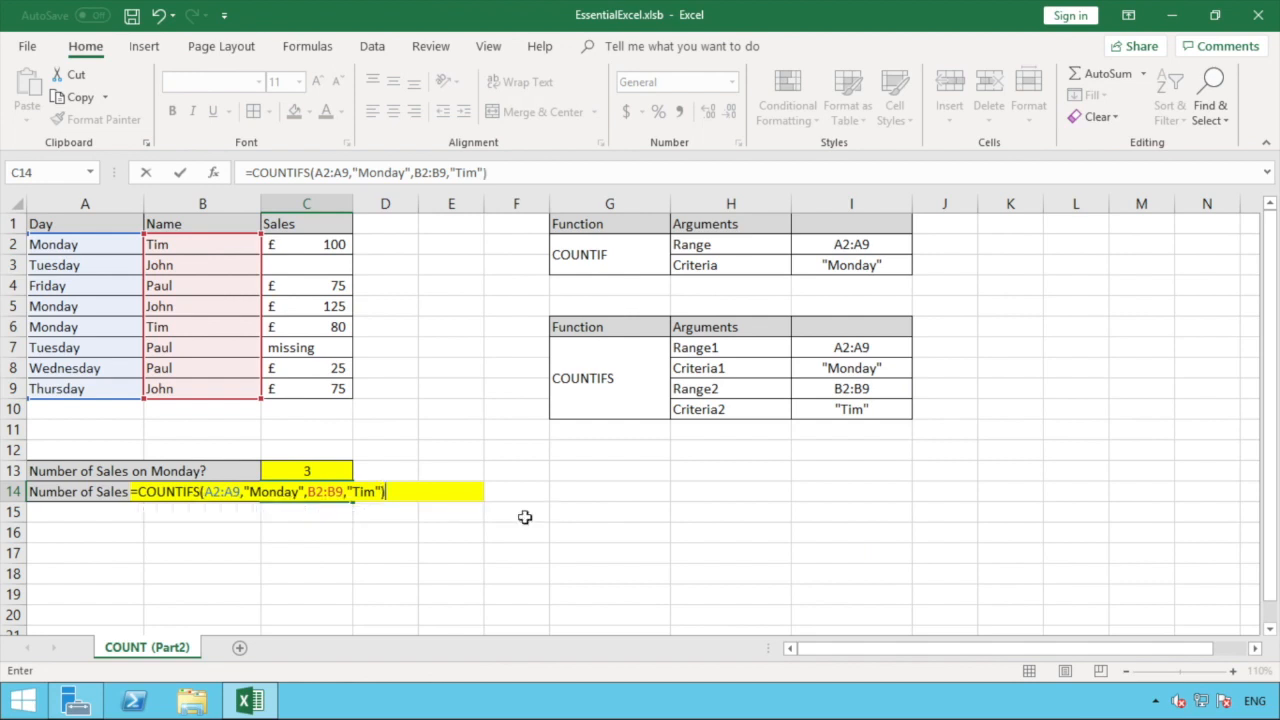
pyautogui.press('Return')
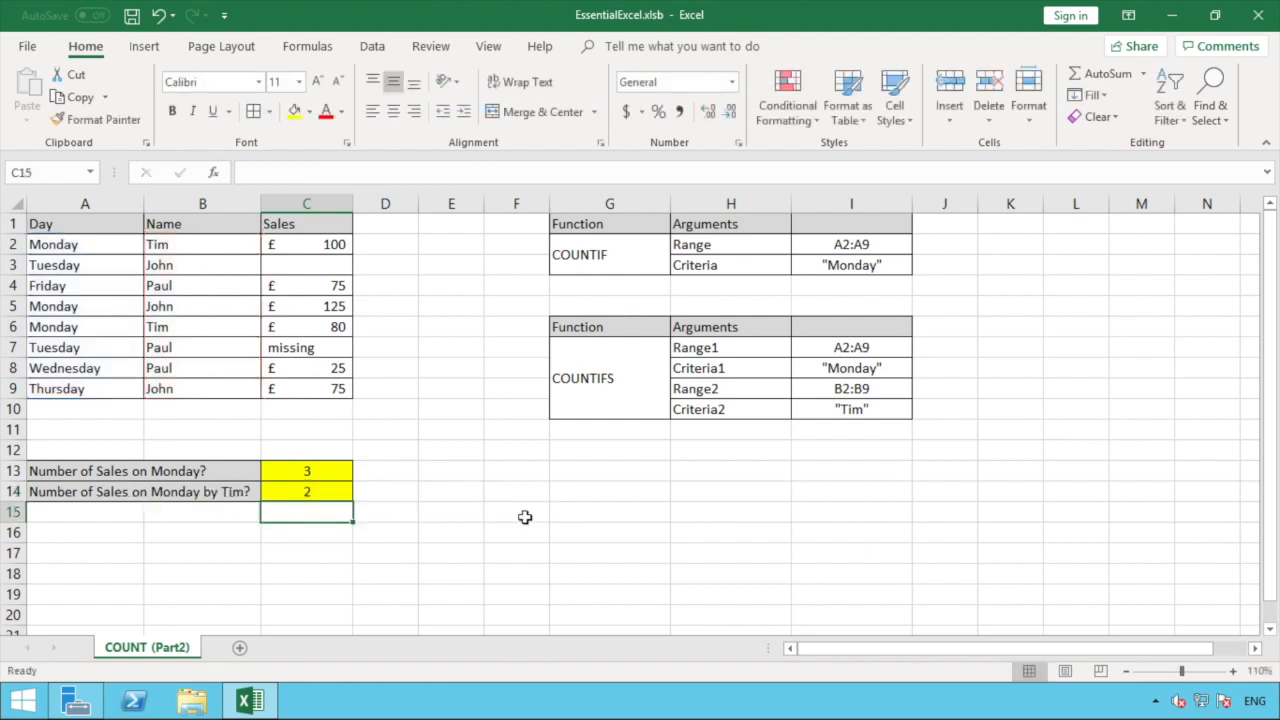
# Compare the C13 and C14 formulas and check the COUNTIFS result against the matching Day and Name entries.
pyautogui.click(344, 493)
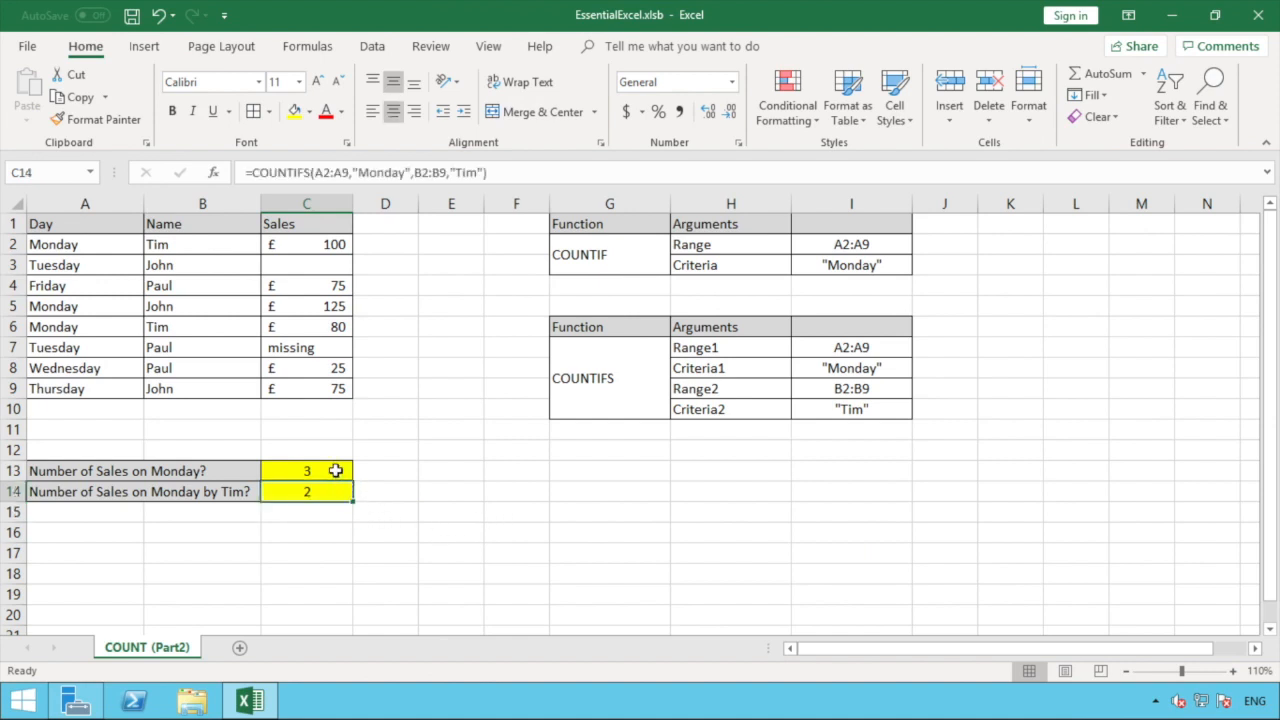
pyautogui.click(335, 471)
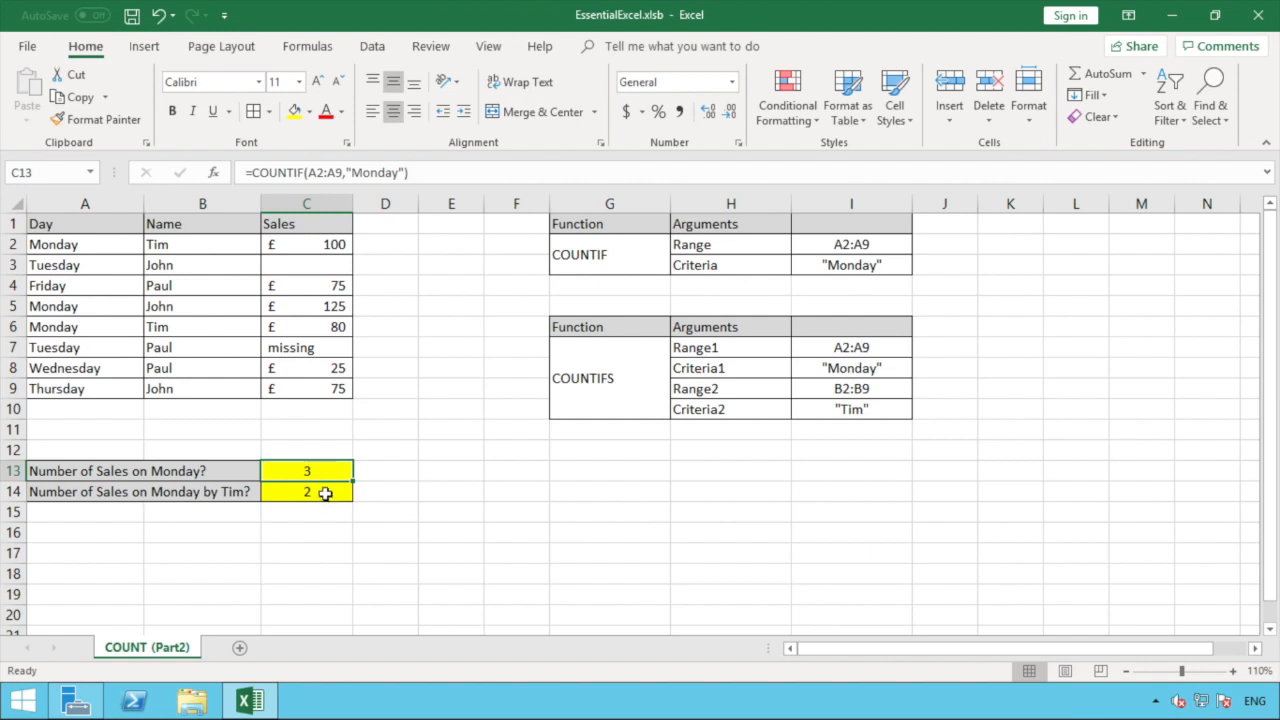
pyautogui.click(326, 491)
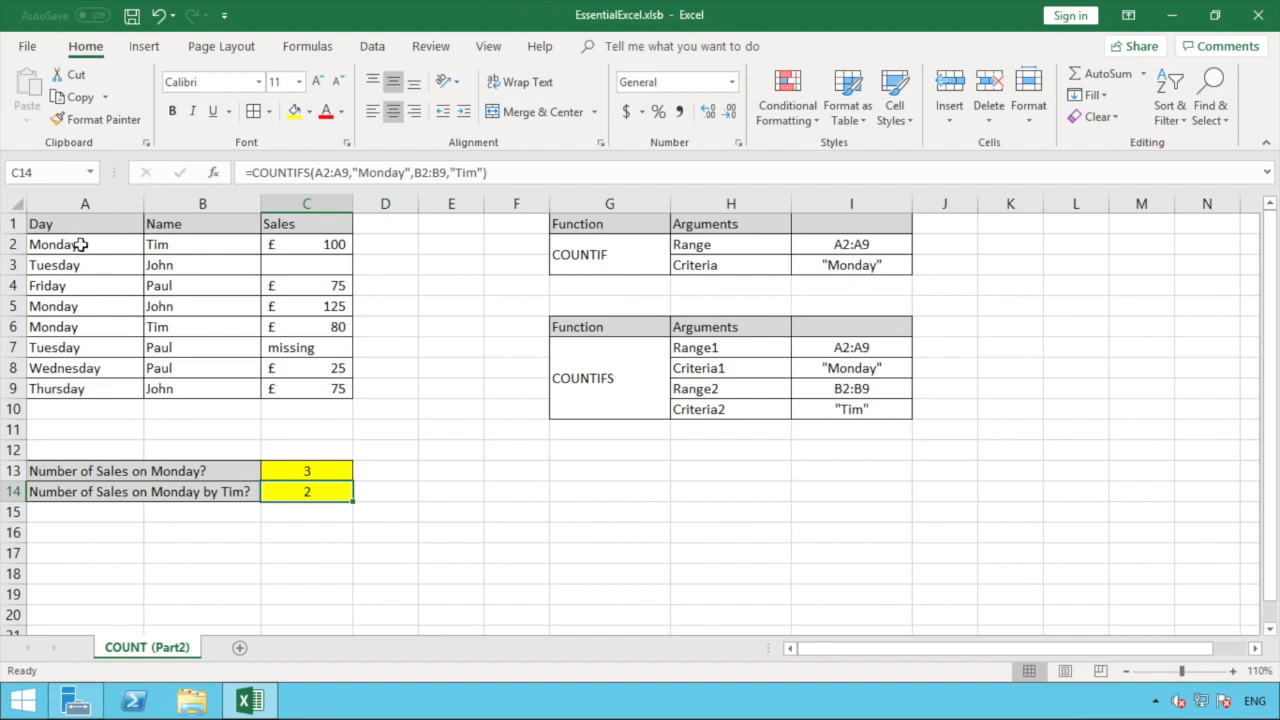
pyautogui.moveTo(163, 246); pyautogui.dragTo(98, 245)
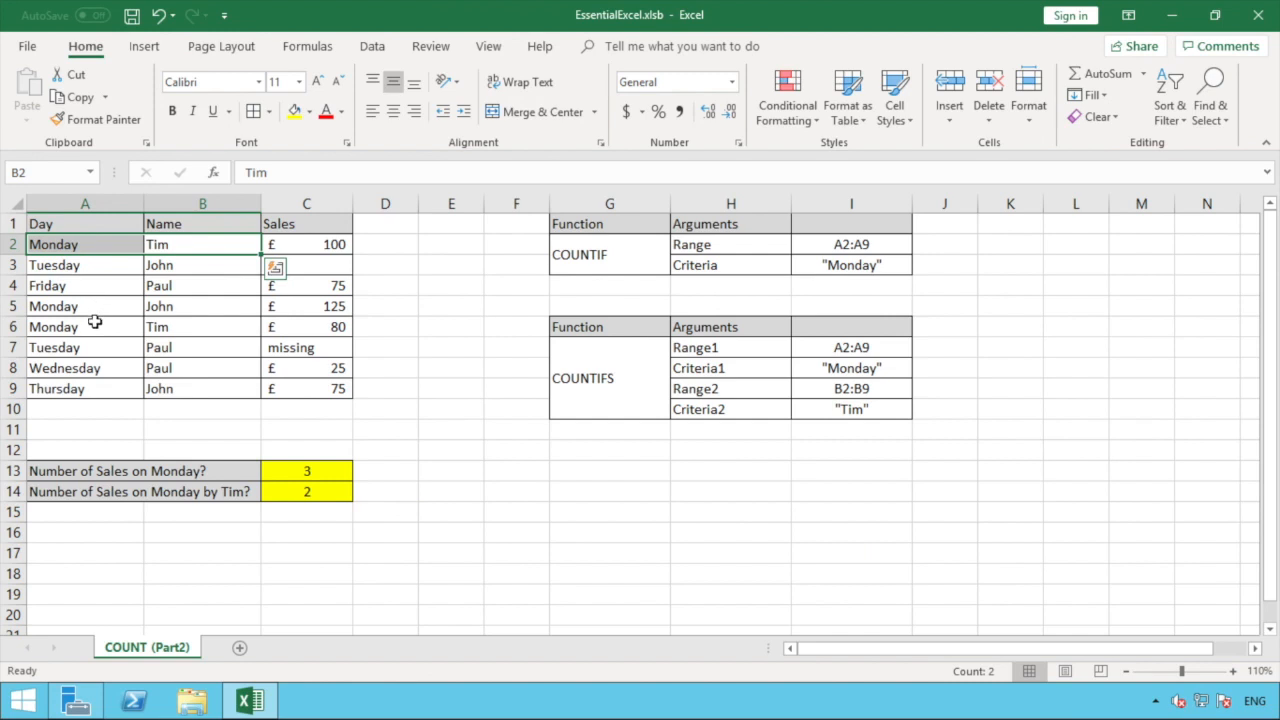